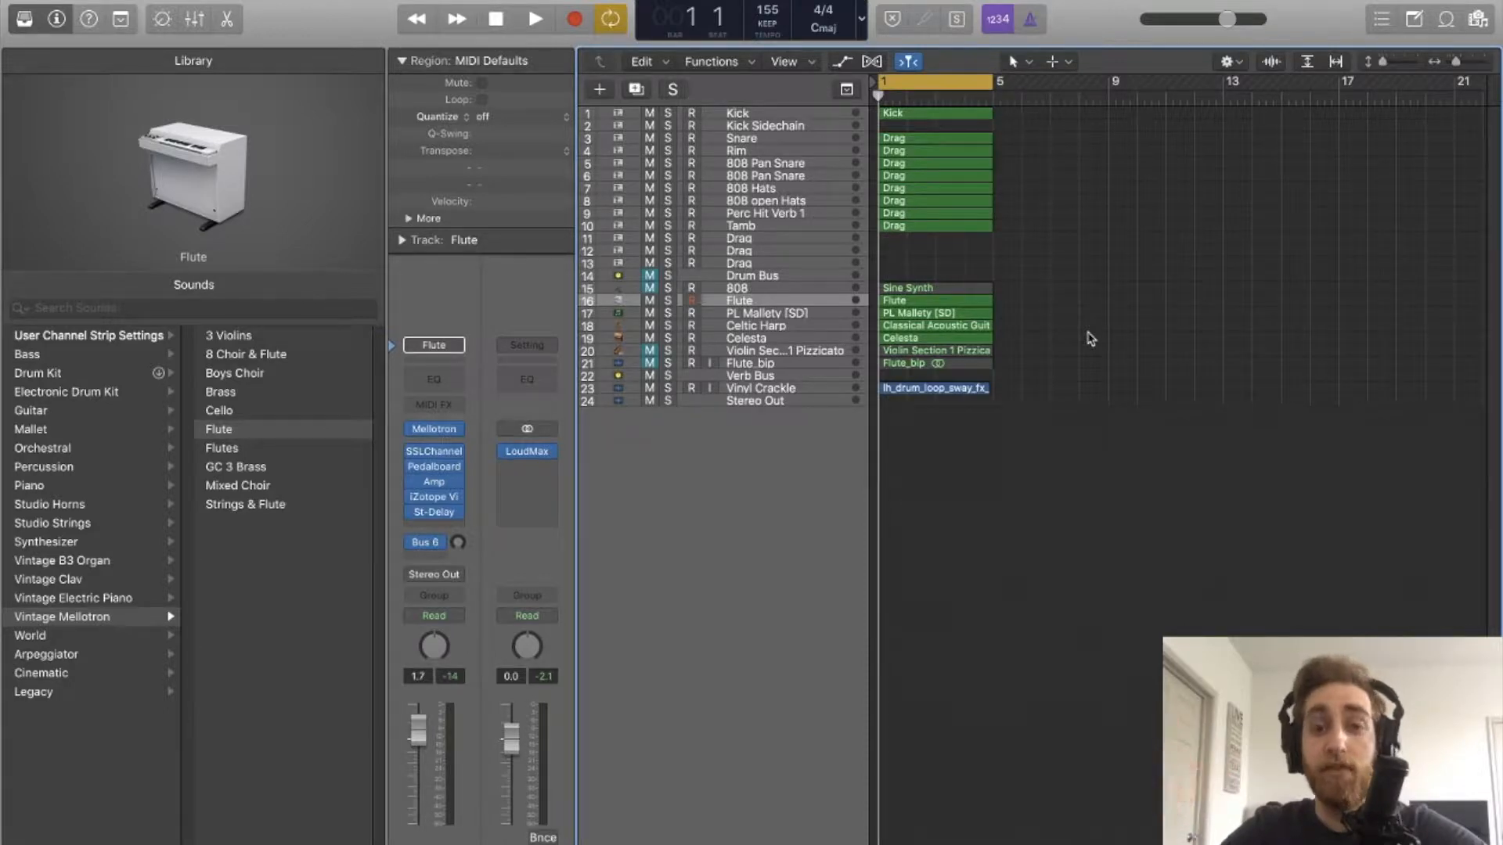
- Lower the Vinyl Crackle track's volume to -34.0 dB while the four-bar loop plays, and return the playhead to bar 1
key("space")
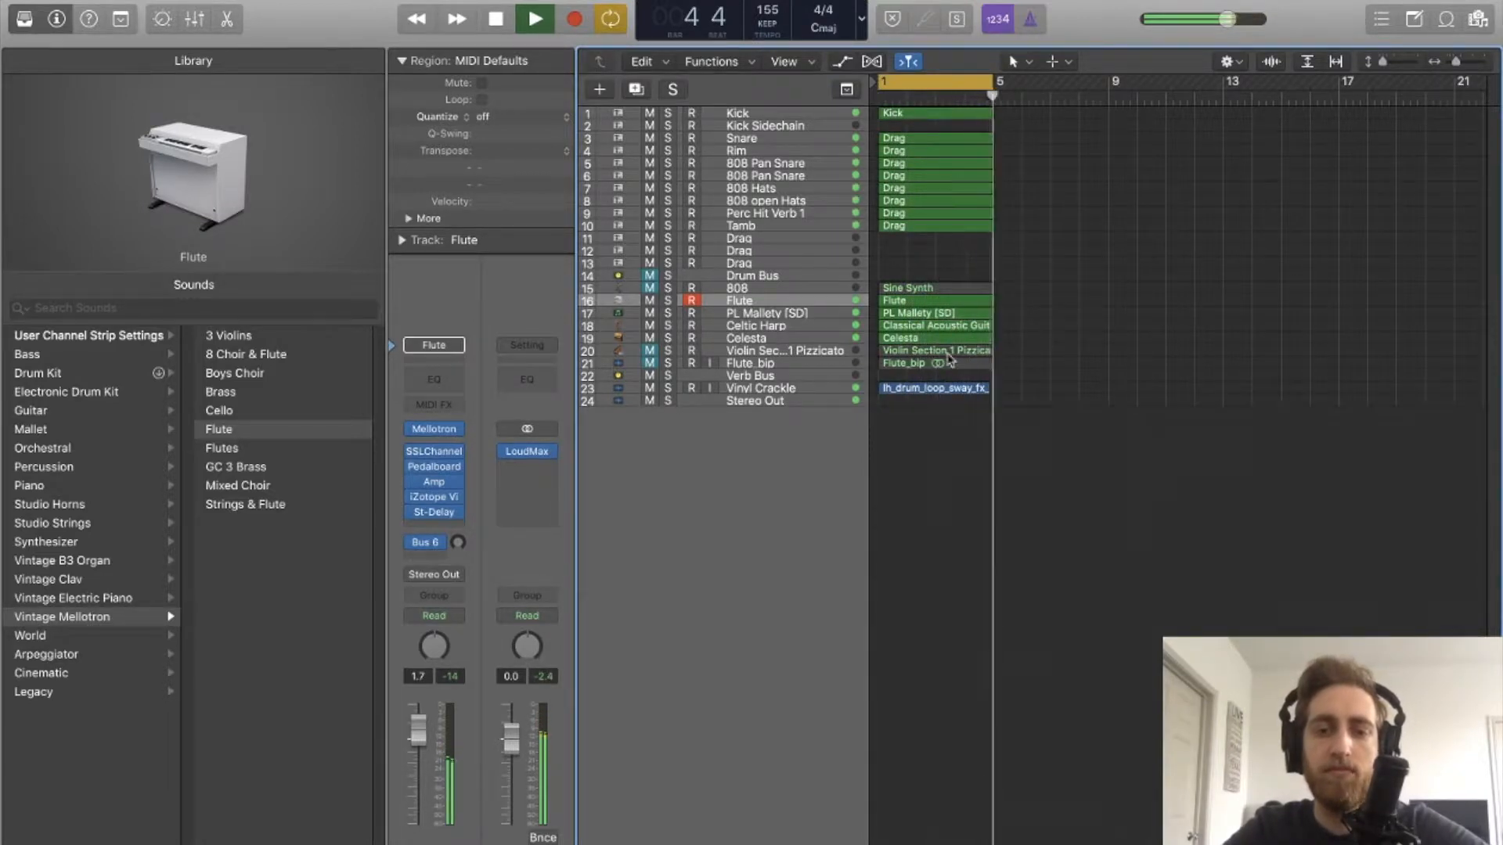
left_click(765, 390)
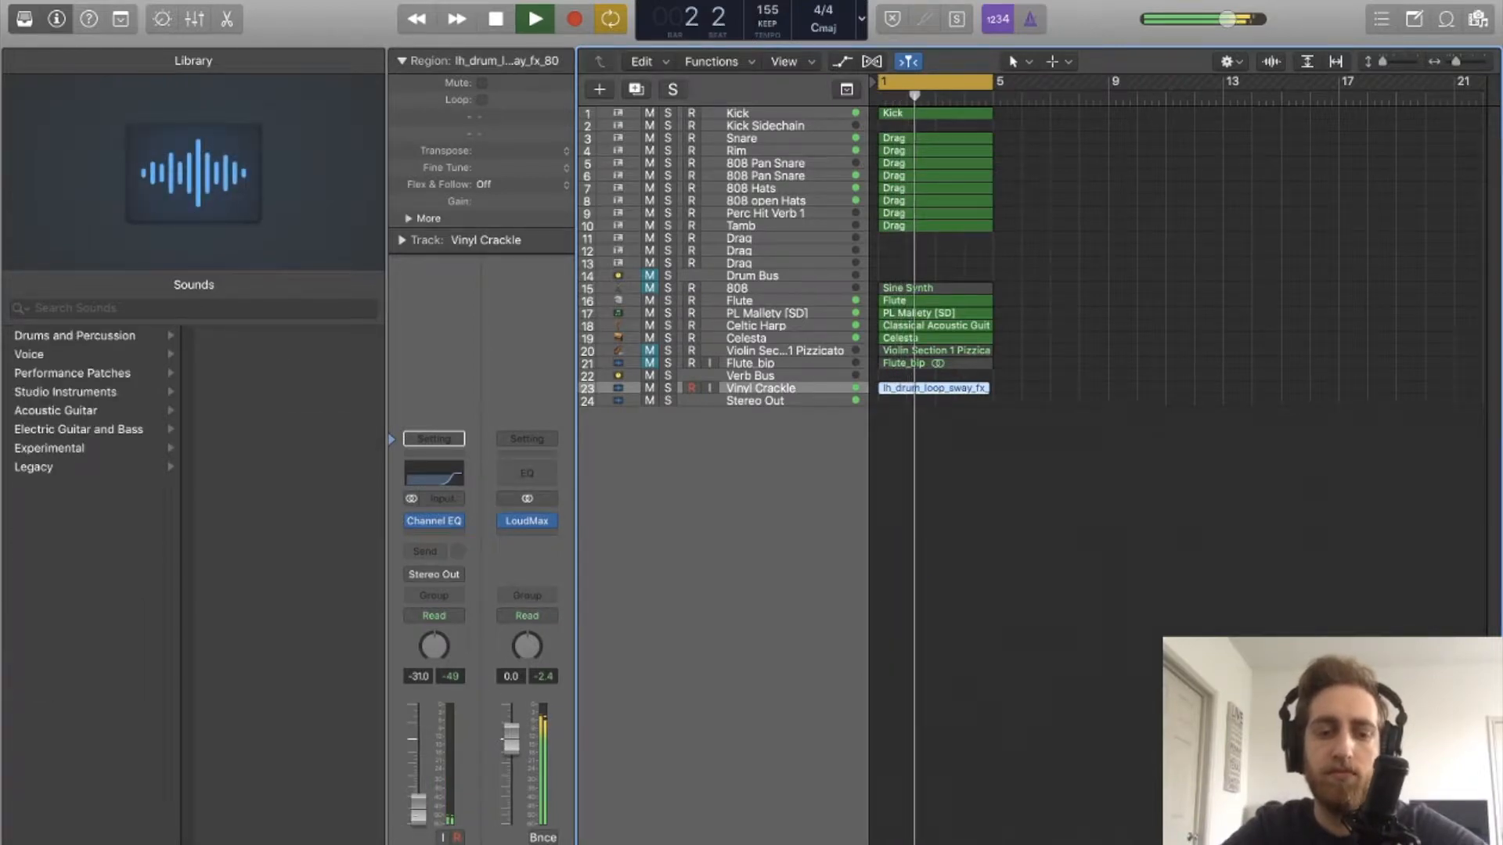
left_click(1031, 241)
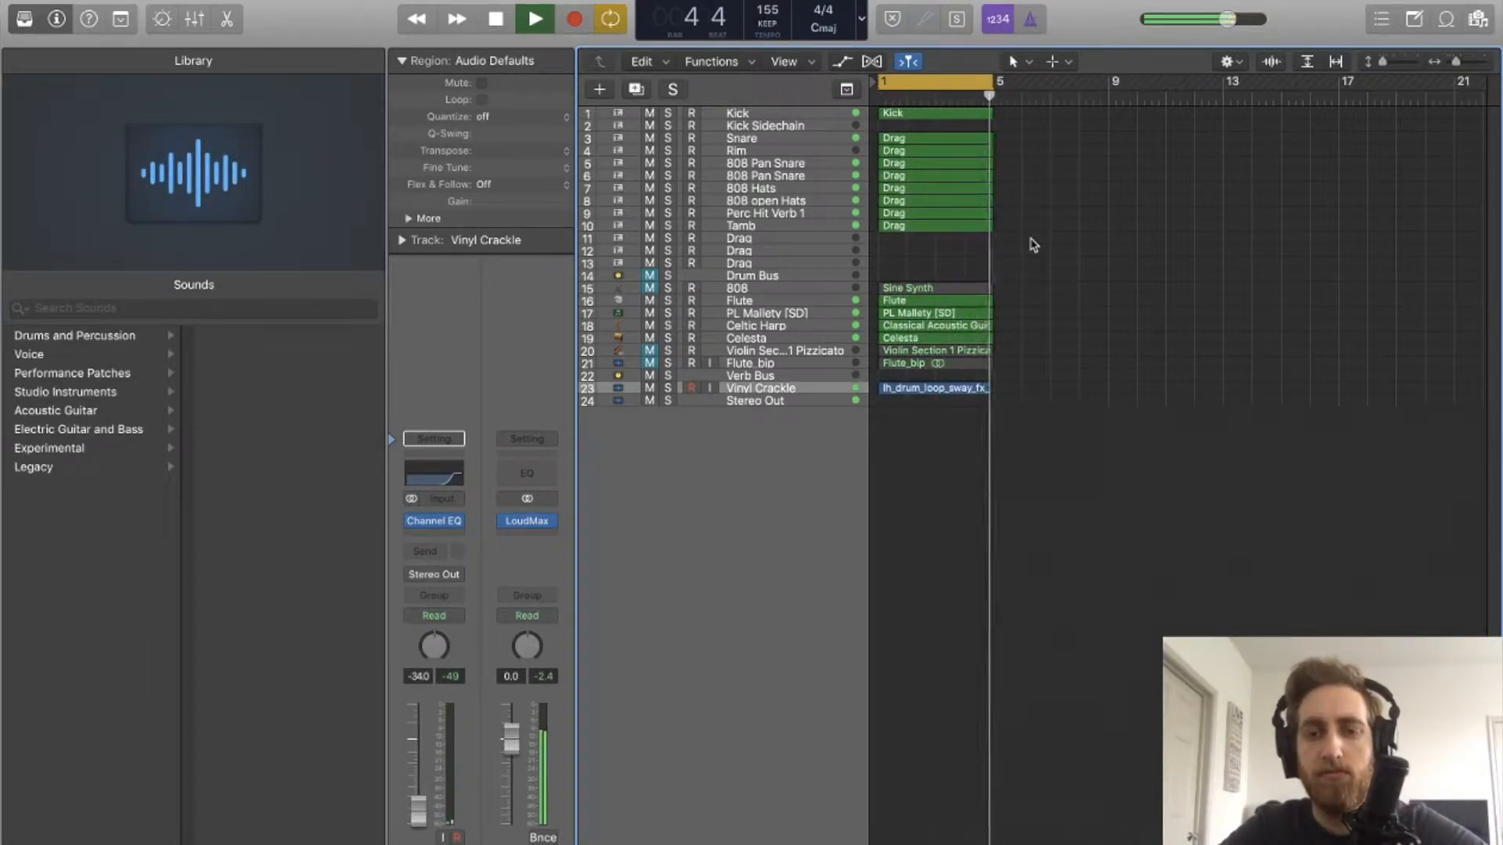
key("space")
left_click_drag(904, 94, 864, 101)
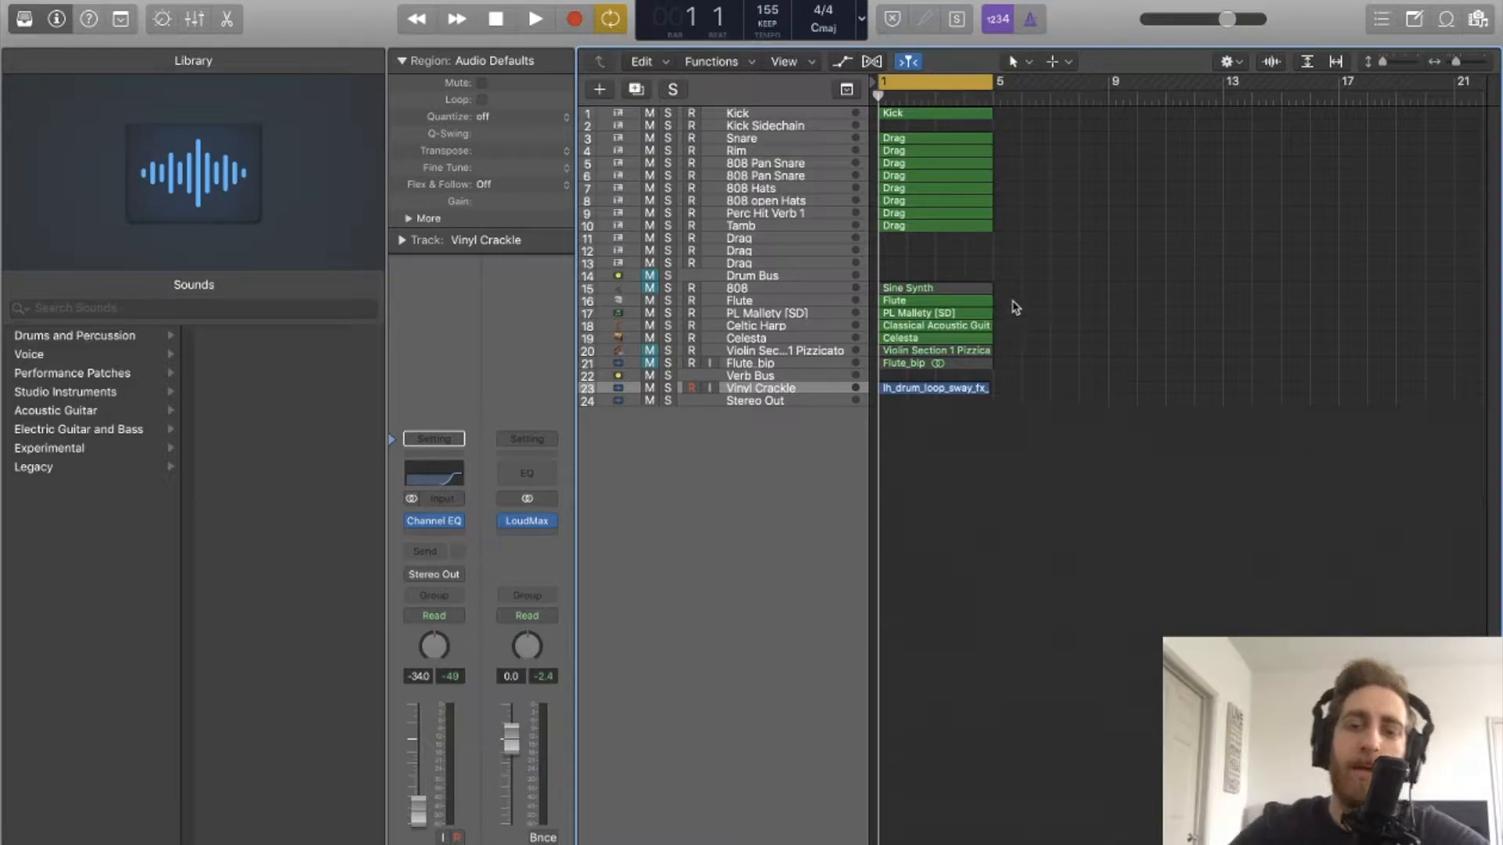
- Highlight the four melody regions from Flute to Celesta, and examine the Flute track's instrument and effects chain
left_click_drag(1026, 342, 904, 296)
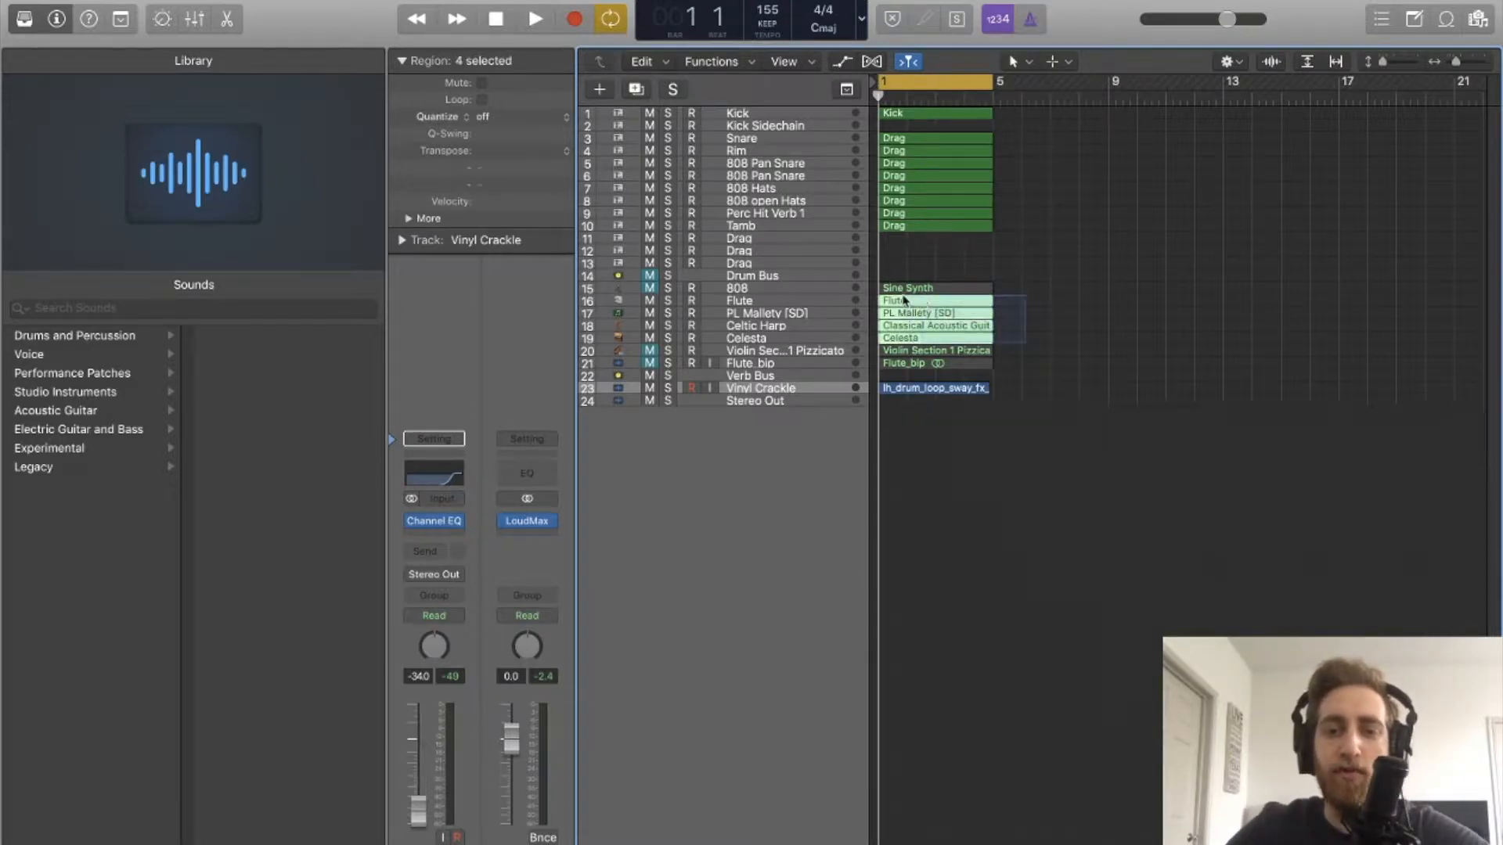
left_click(1108, 313)
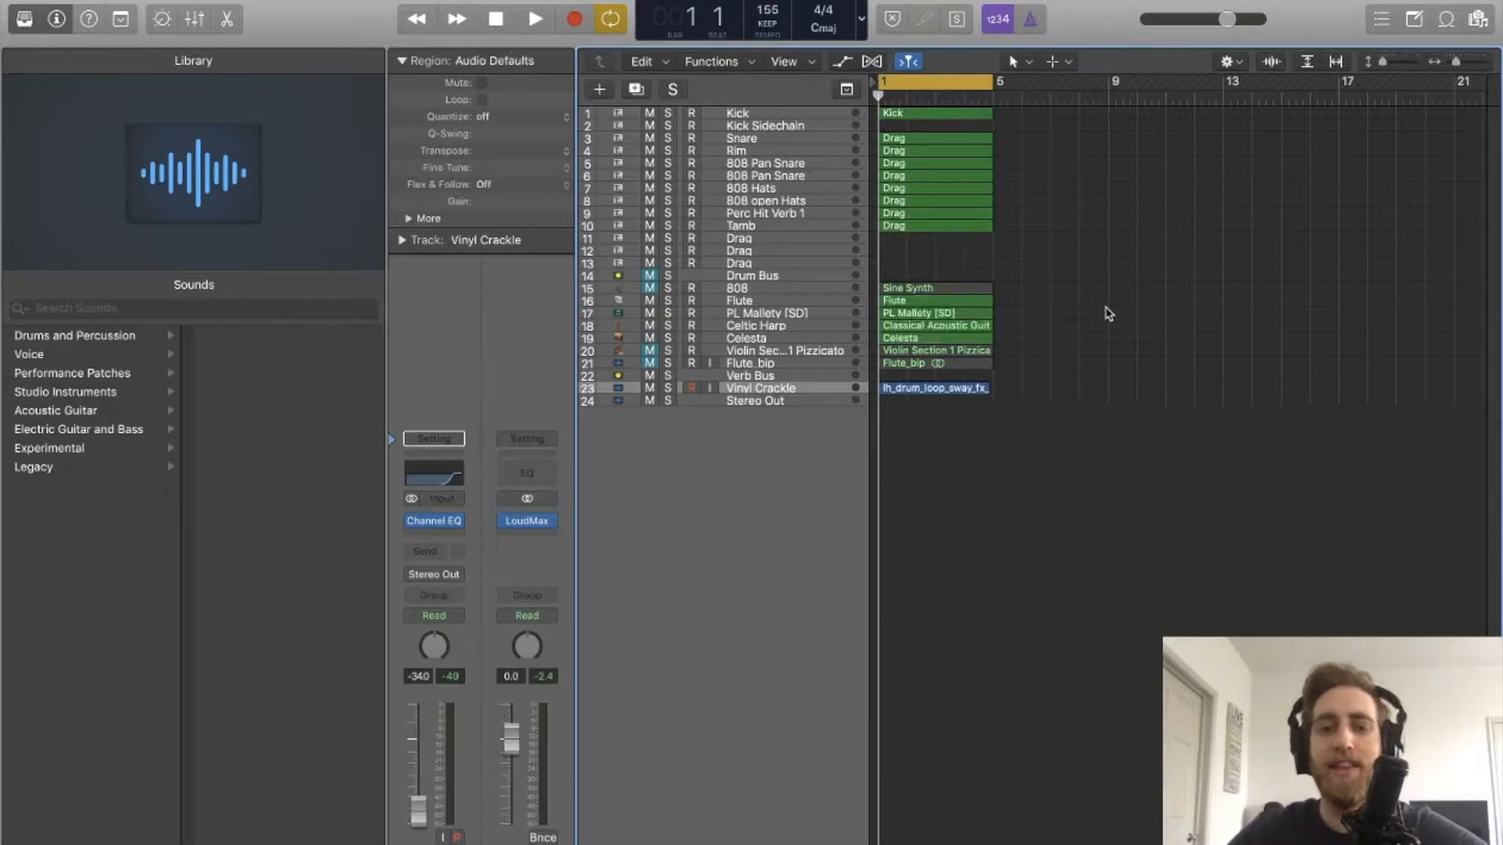
left_click(740, 302)
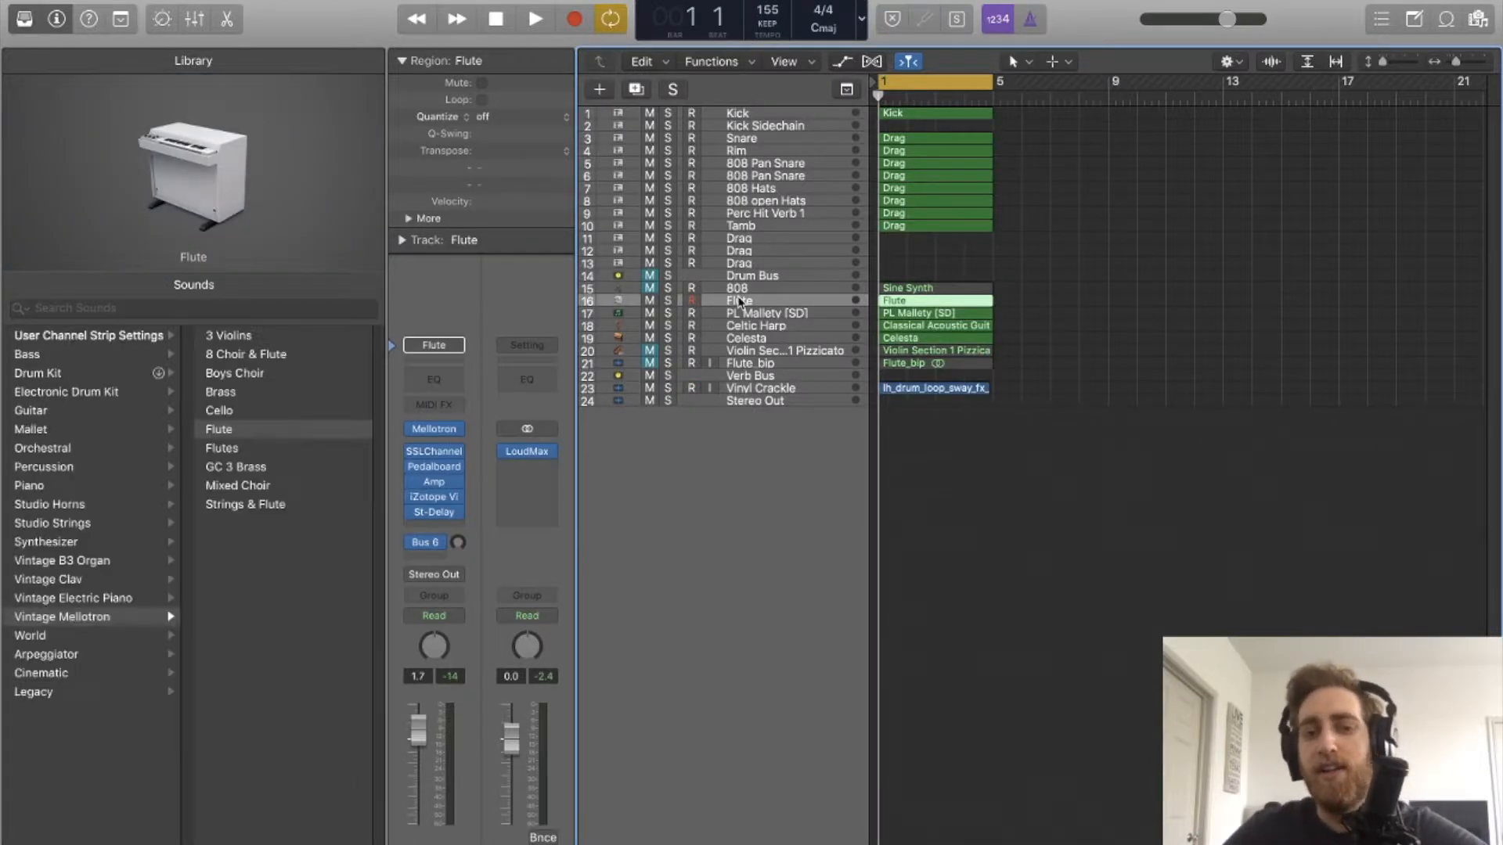
left_click(1053, 318)
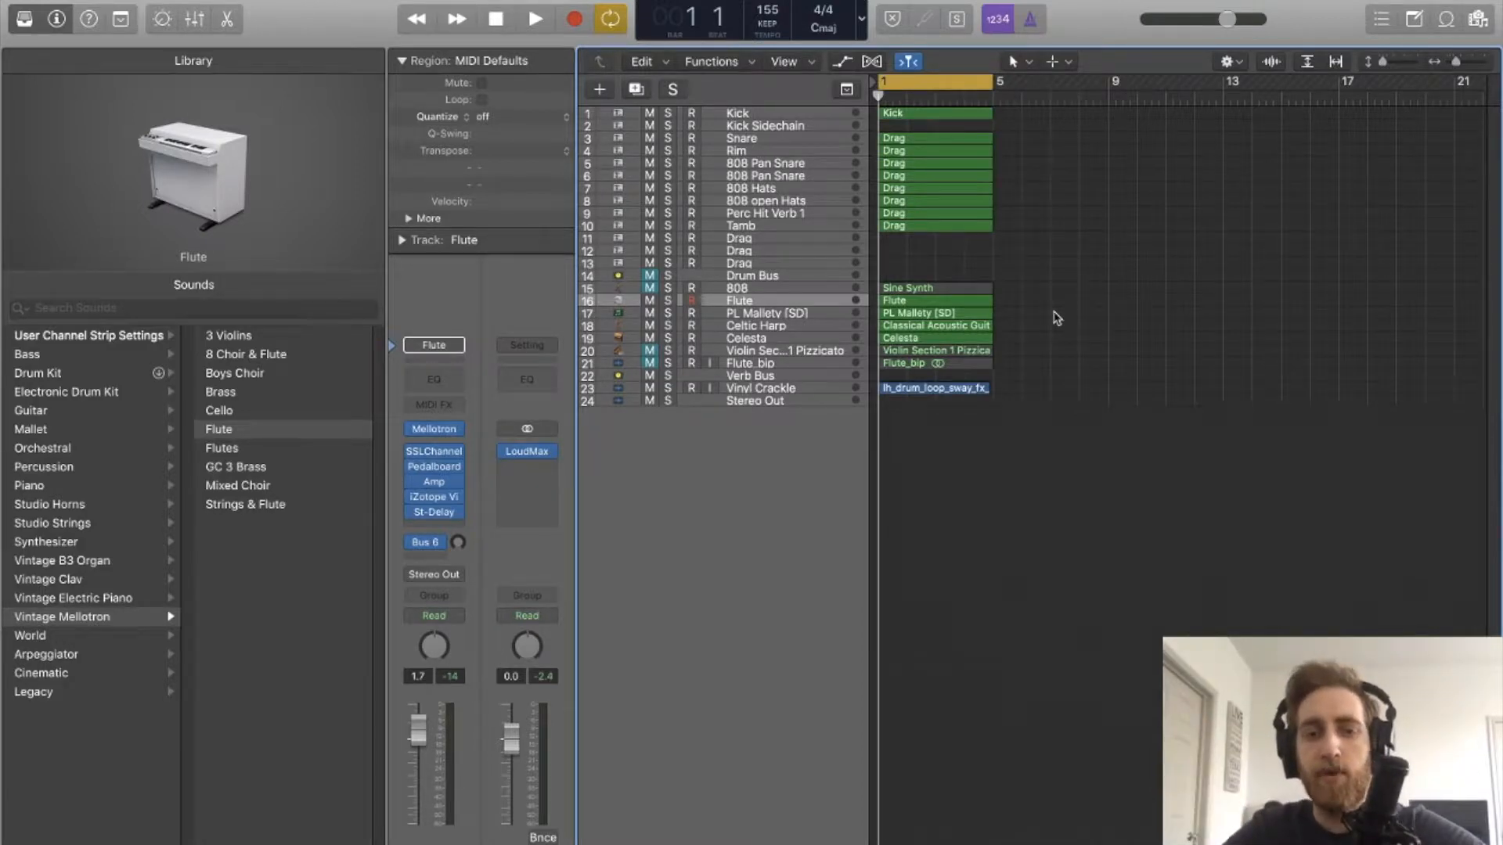
- Audition the PL Mallety [SD] track in solo from bar 1, and unsolo it after stopping playback
left_click(742, 315)
left_click(669, 313)
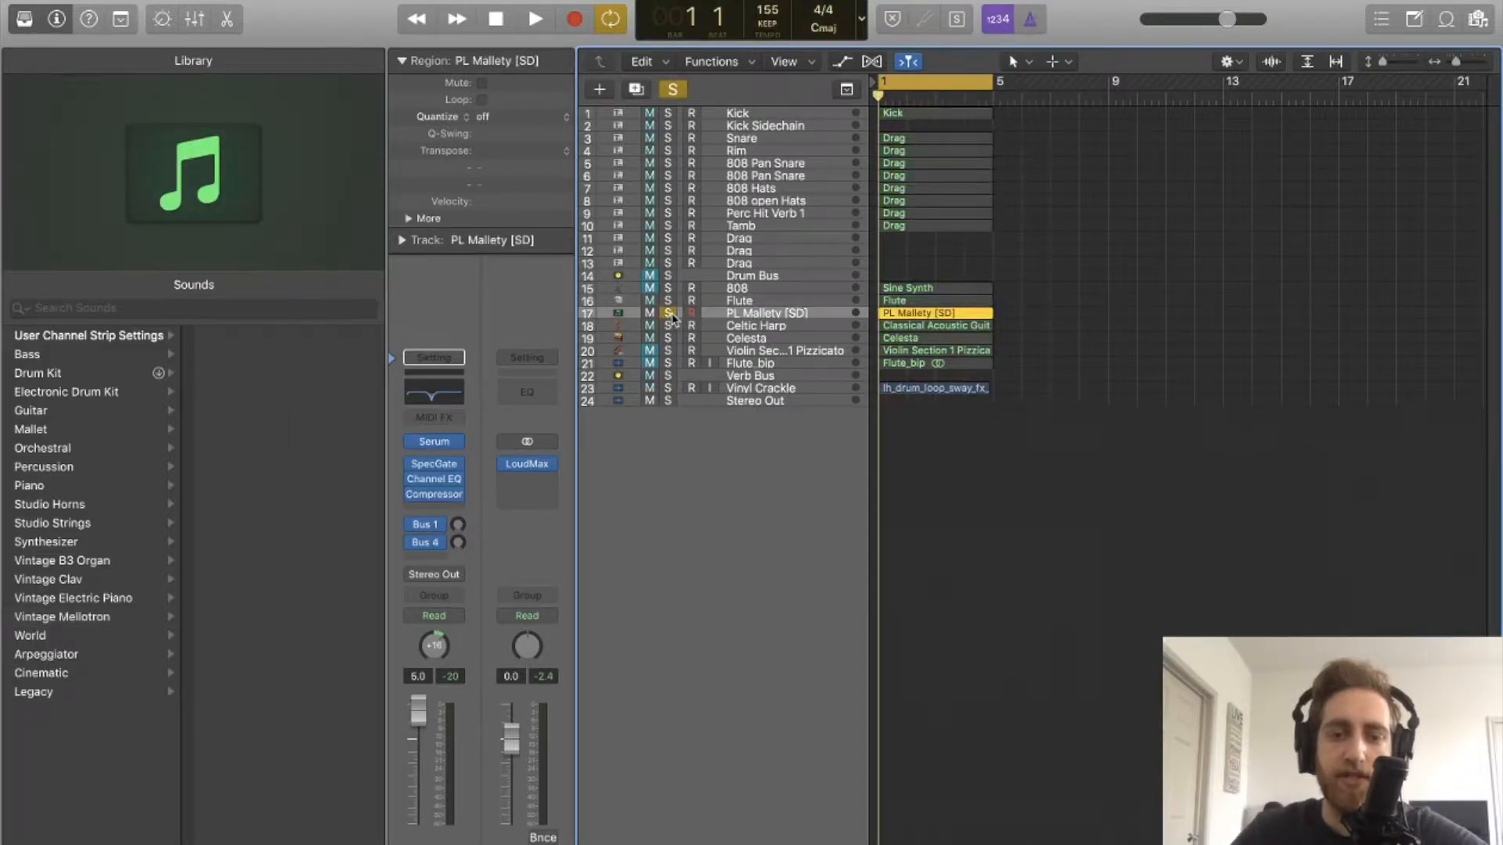
key("space")
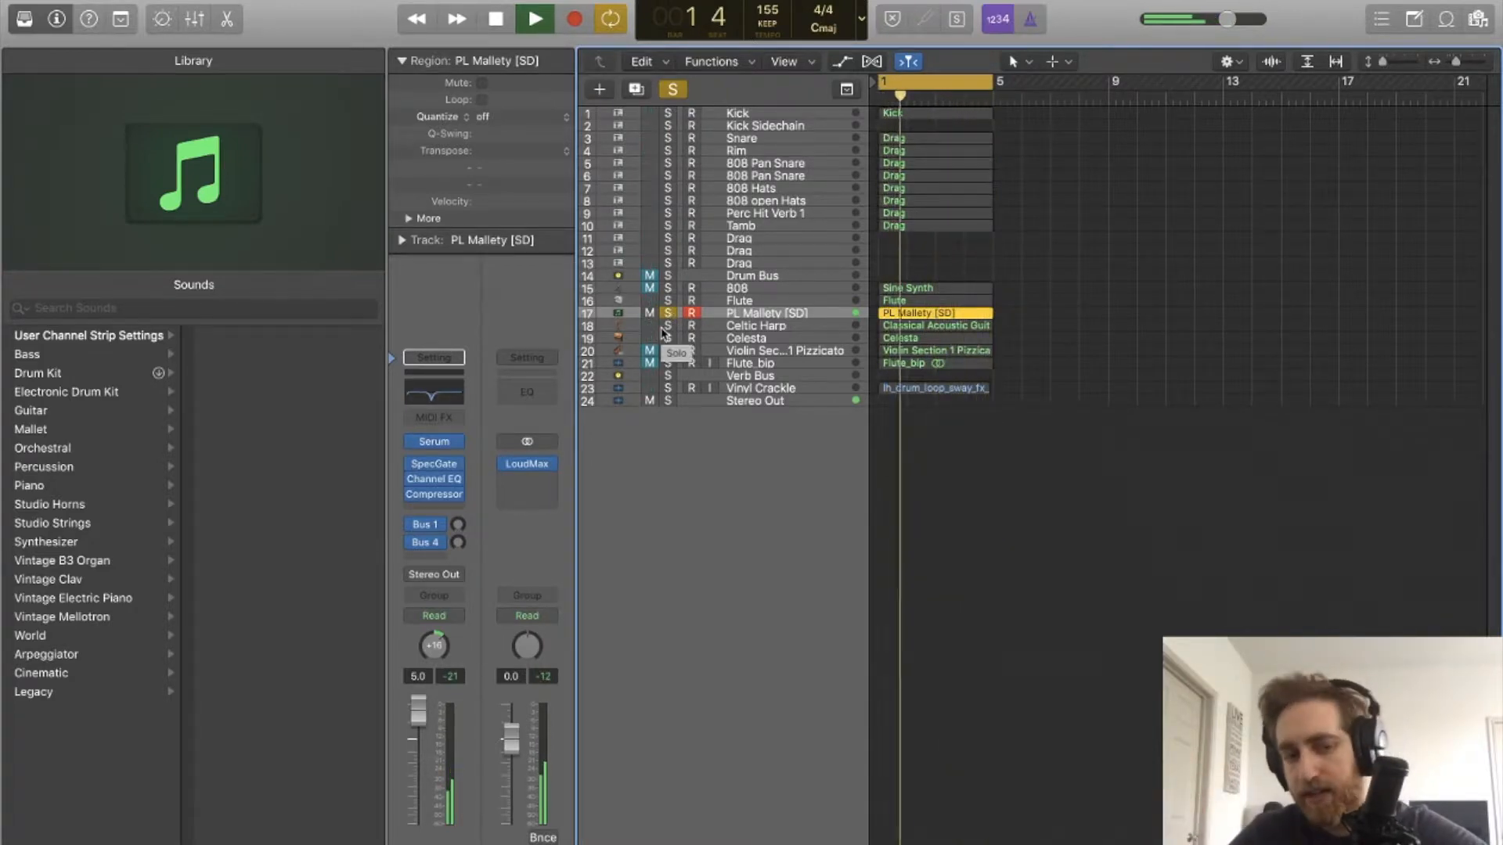
mouse_move(435, 485)
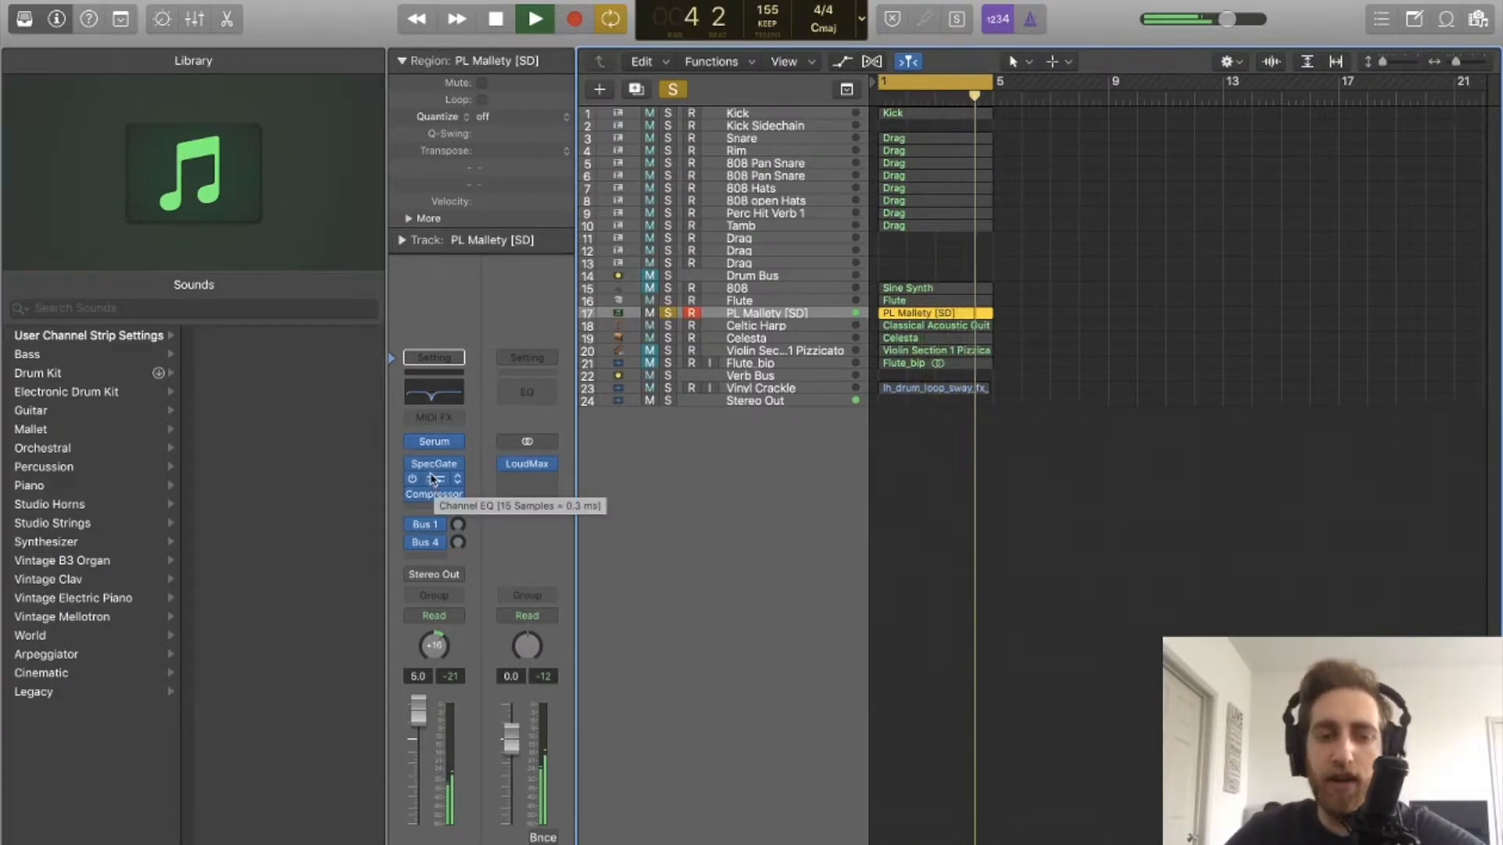
key("space")
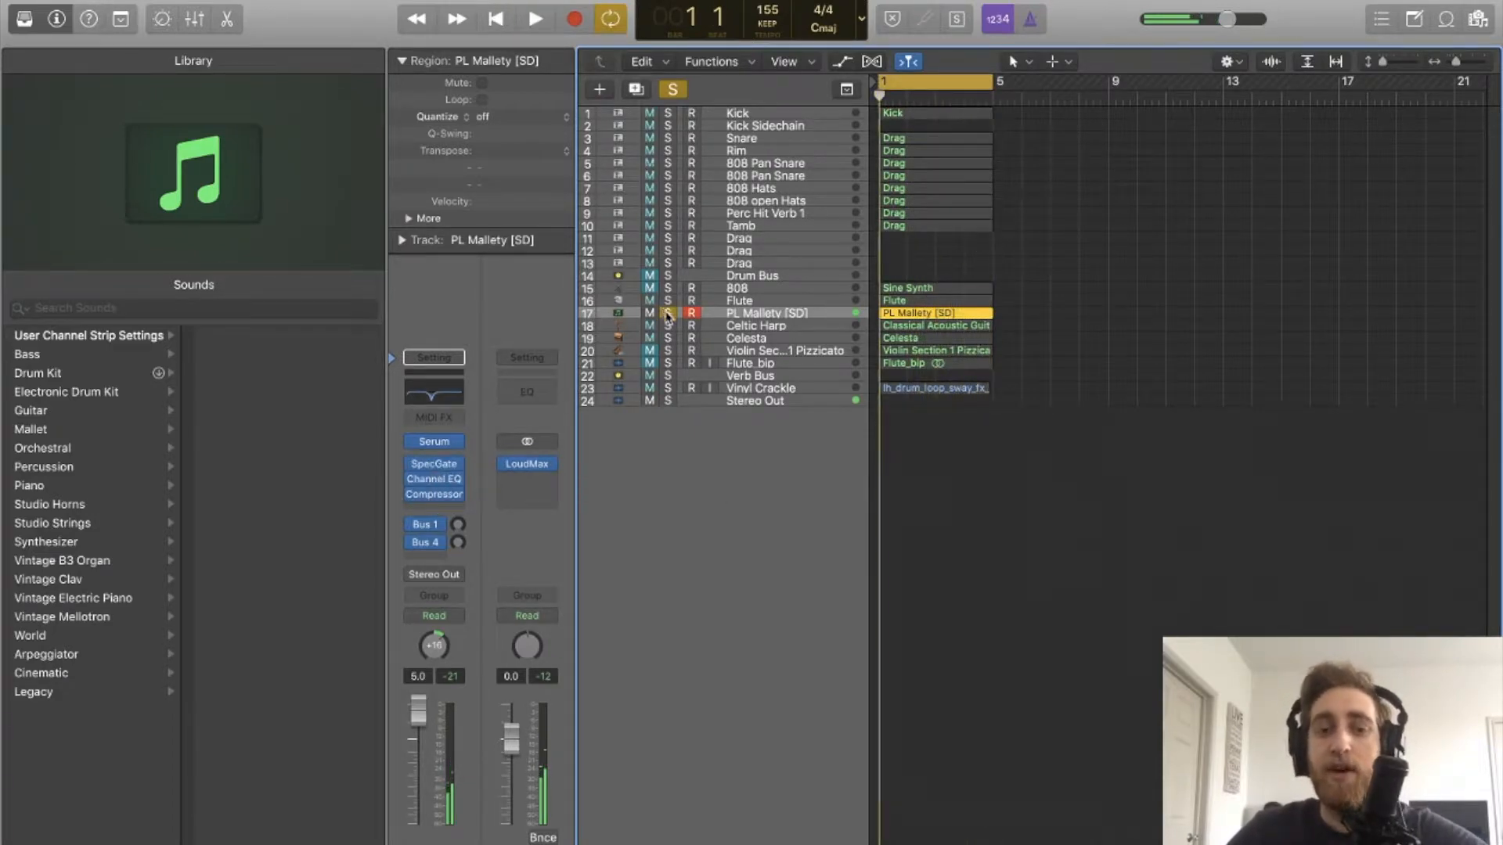
left_click(668, 313)
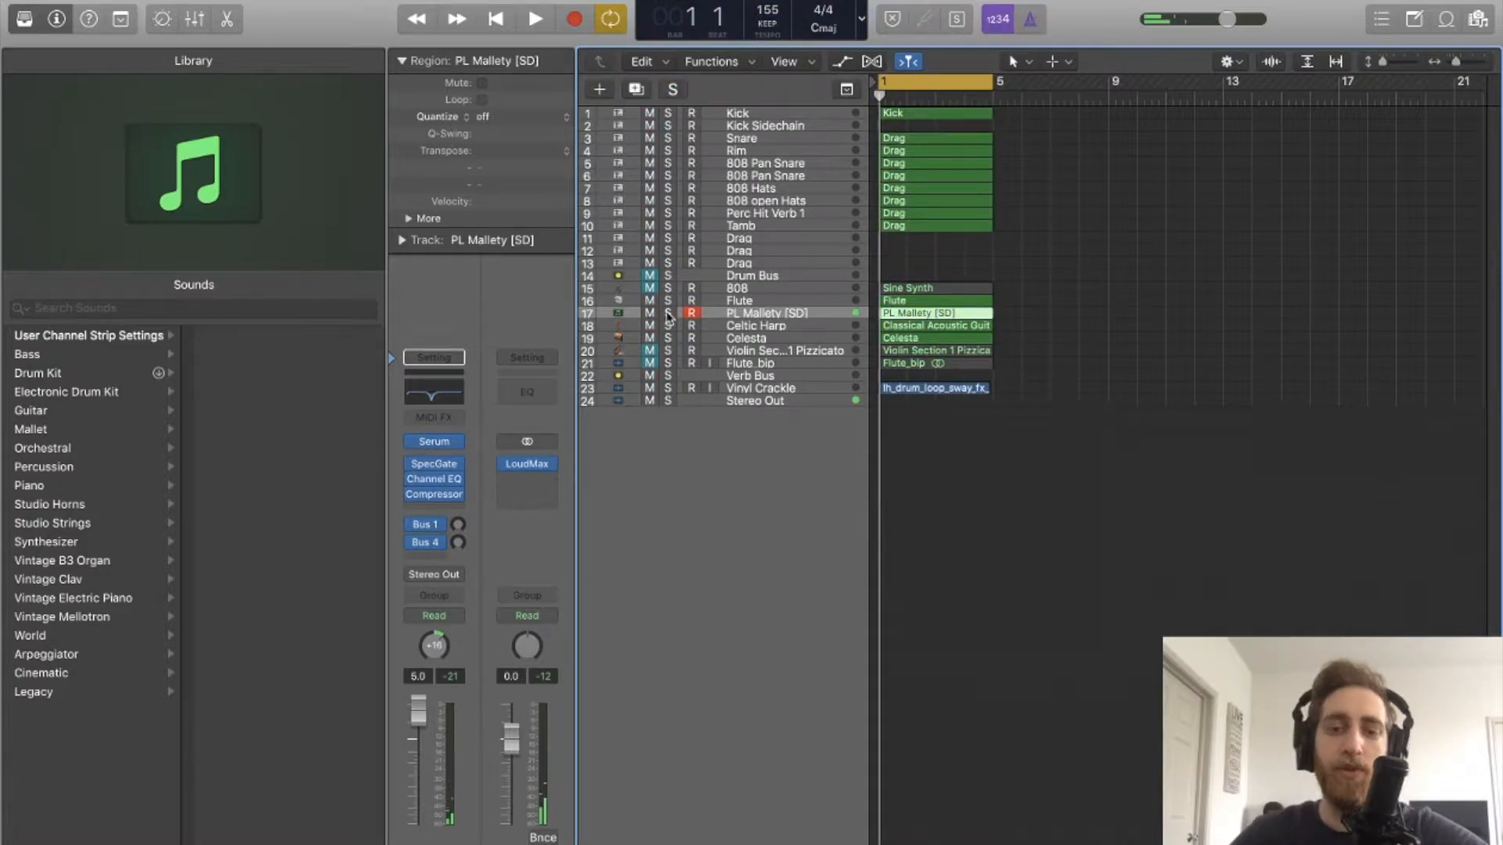
- Examine the Spectral Gate on the PL Mallety [SD] track and its preset list, keeping Spectral Shadow, and close the plug-in
left_click(435, 464)
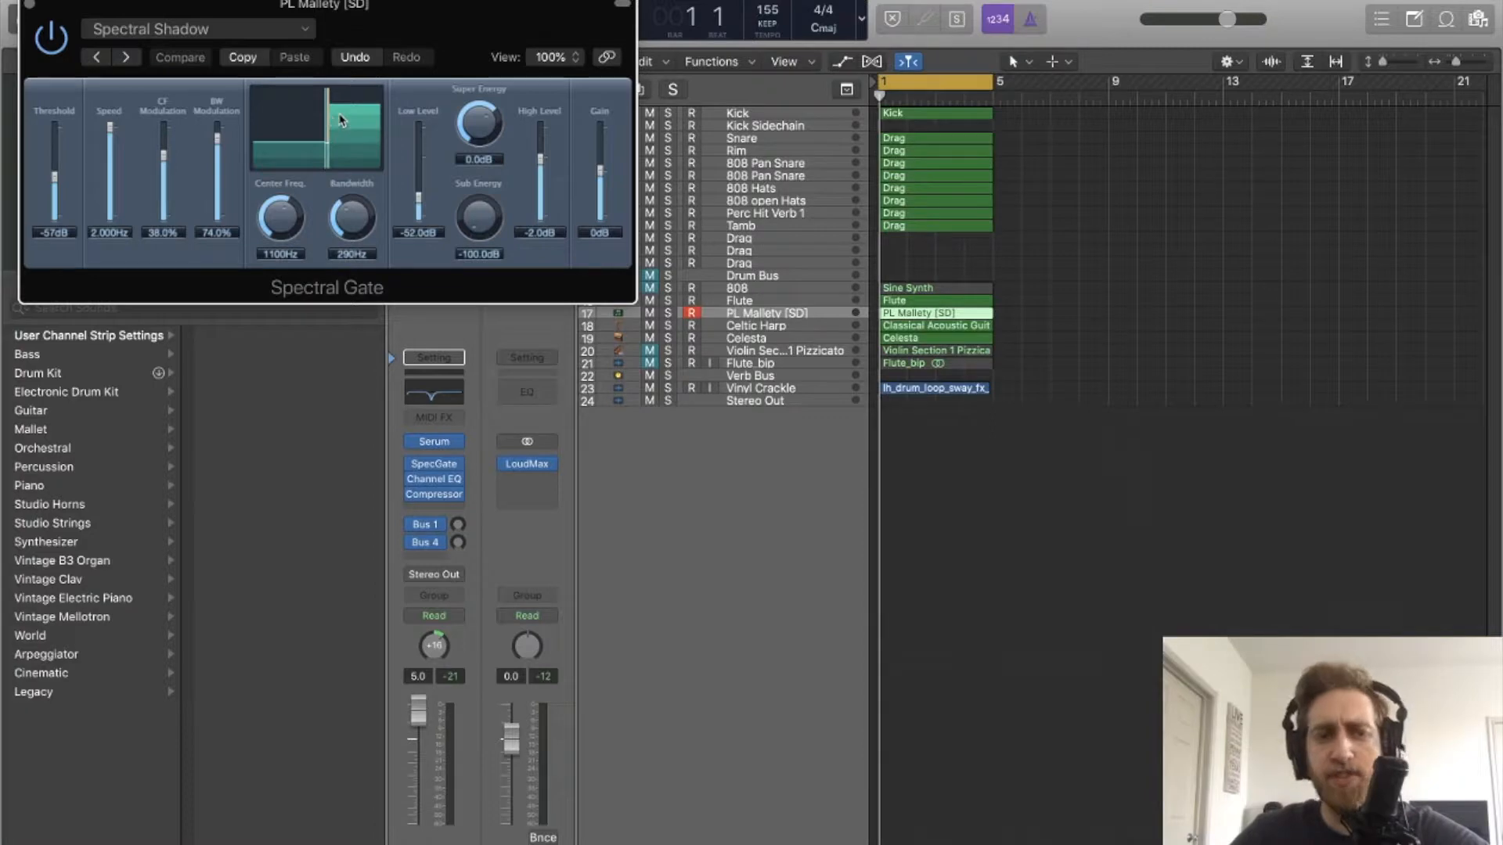
left_click(212, 37)
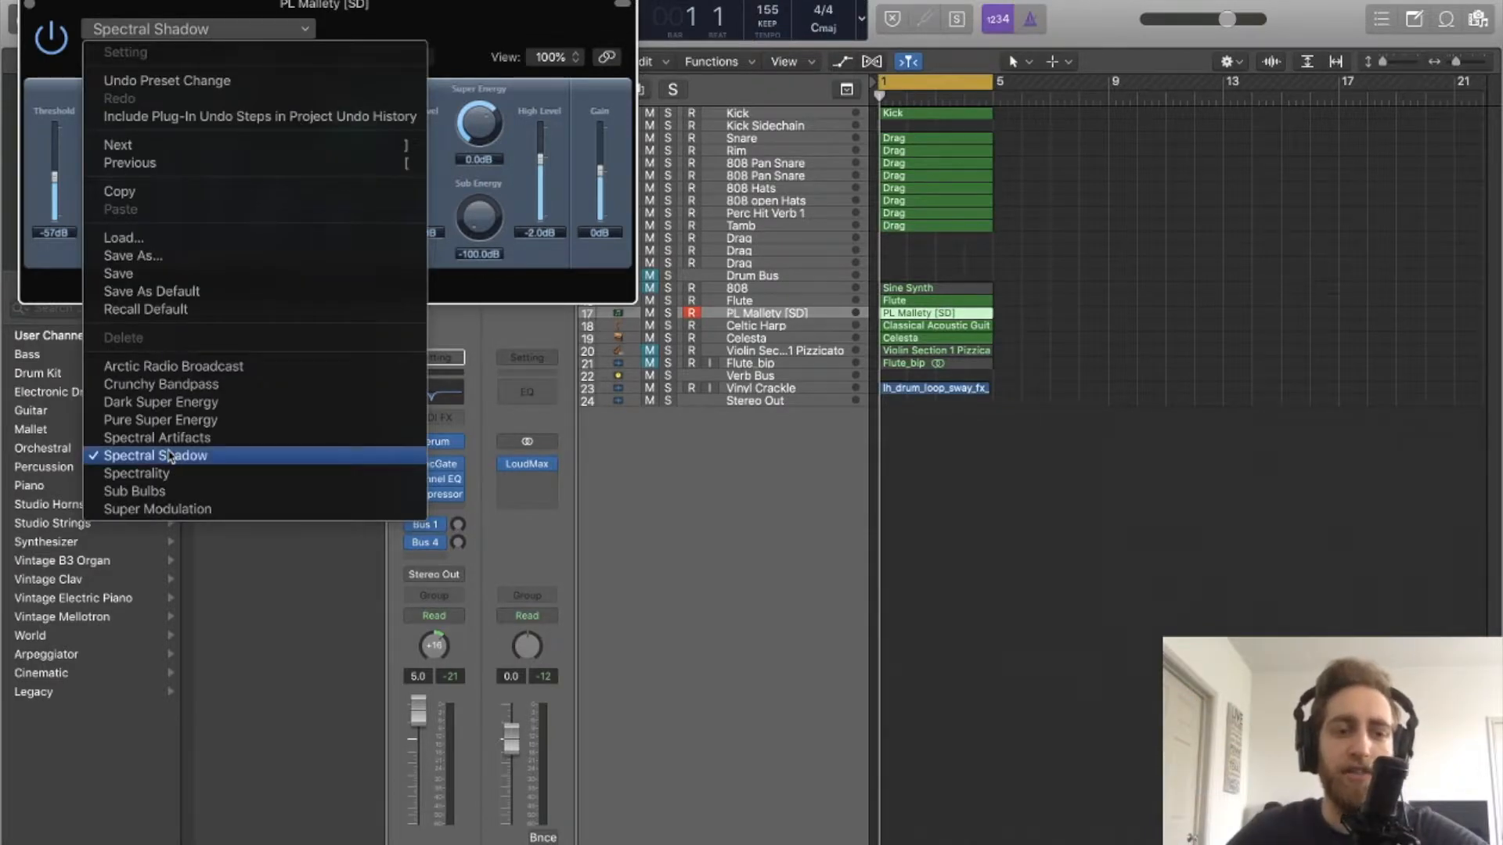
left_click(53, 11)
left_click(31, 6)
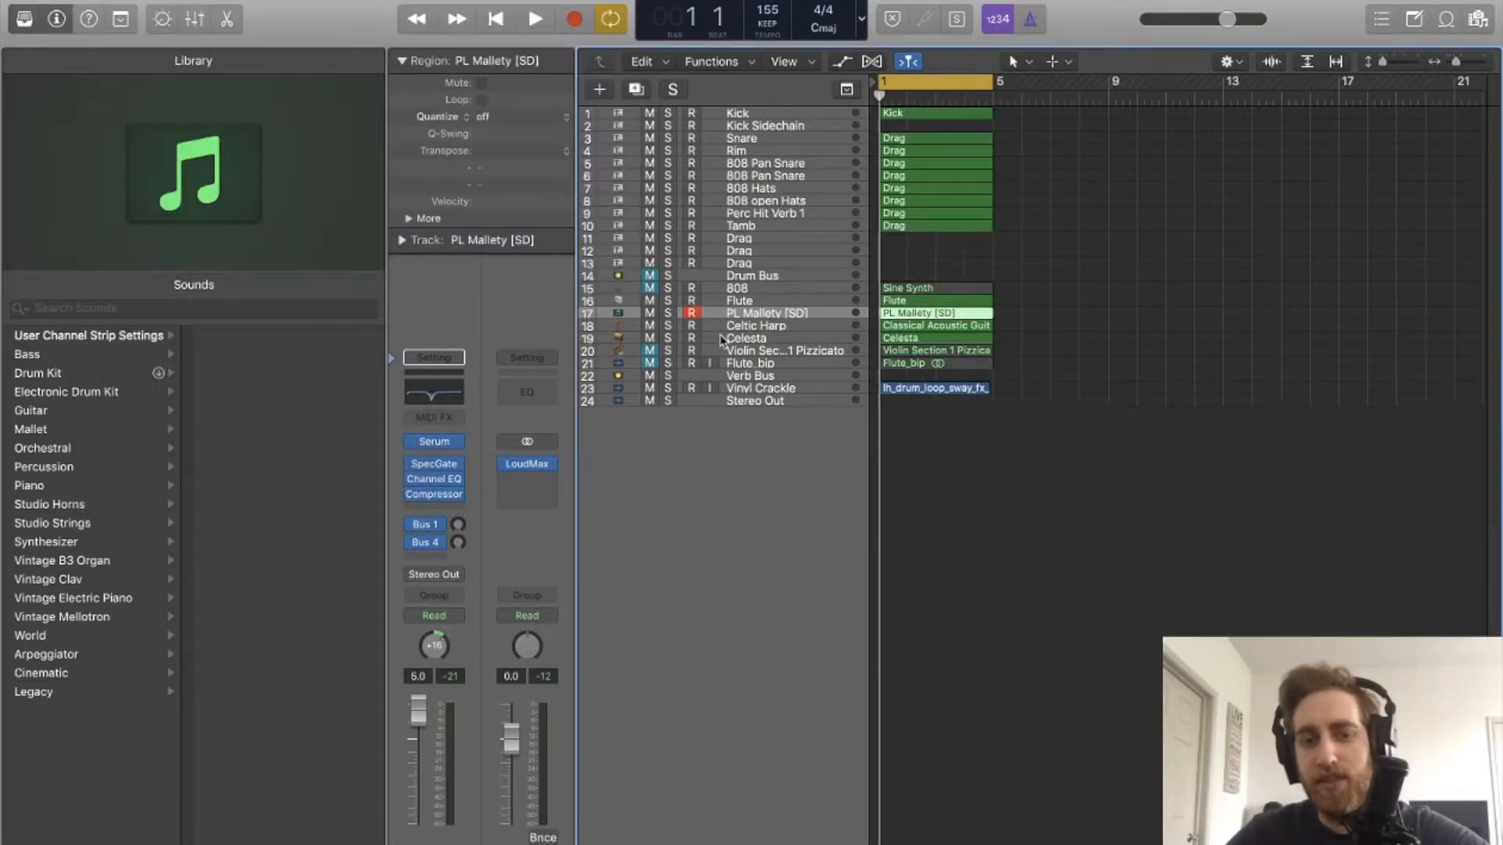
- Play the PL Mallety [SD] track in solo while viewing its Serum patch, and stop playback and unsolo the track
left_click(668, 313)
key("space")
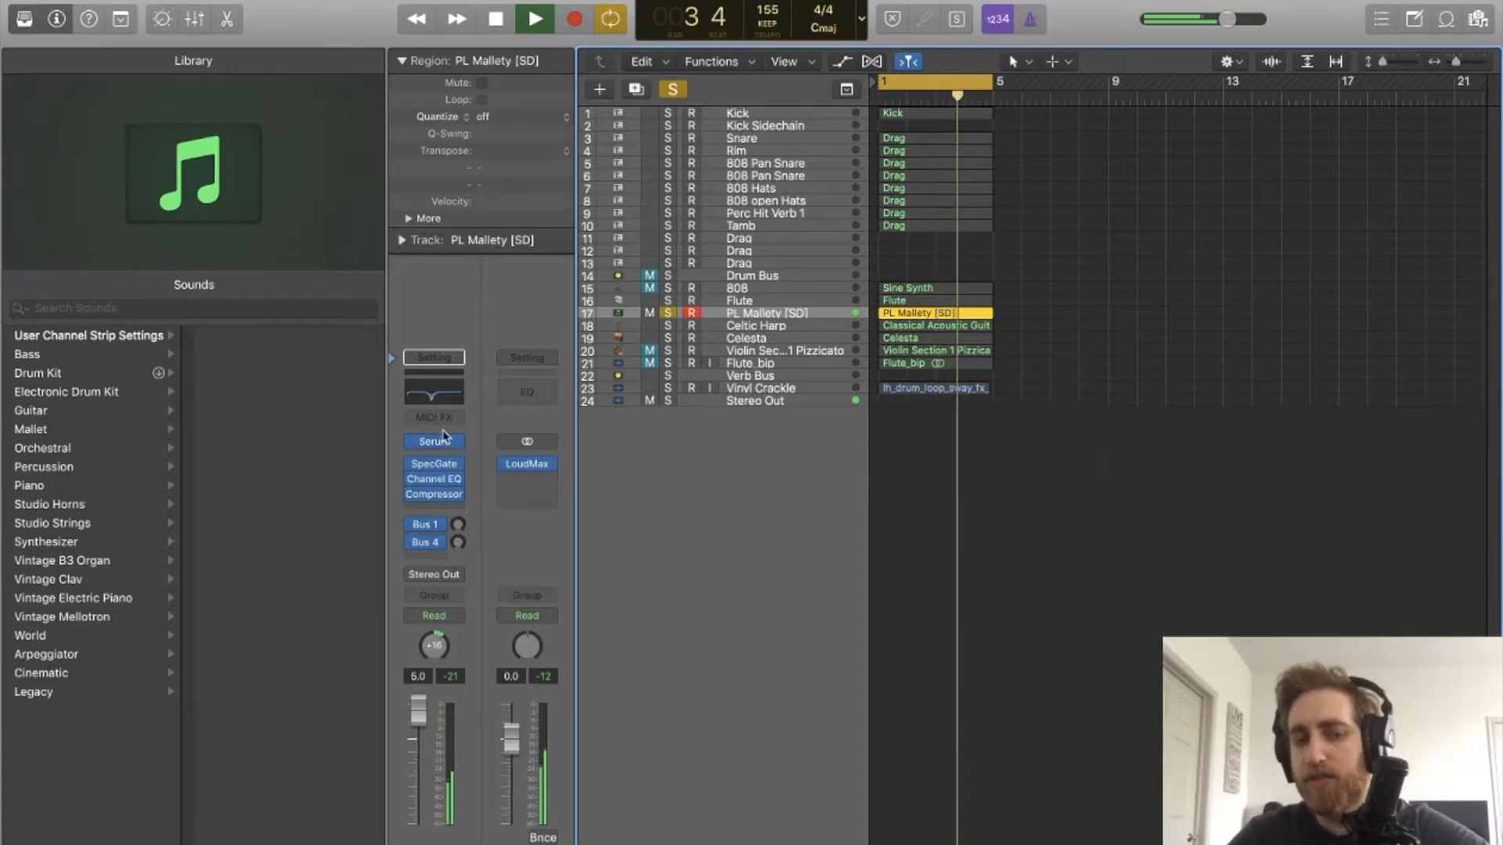
left_click(425, 449)
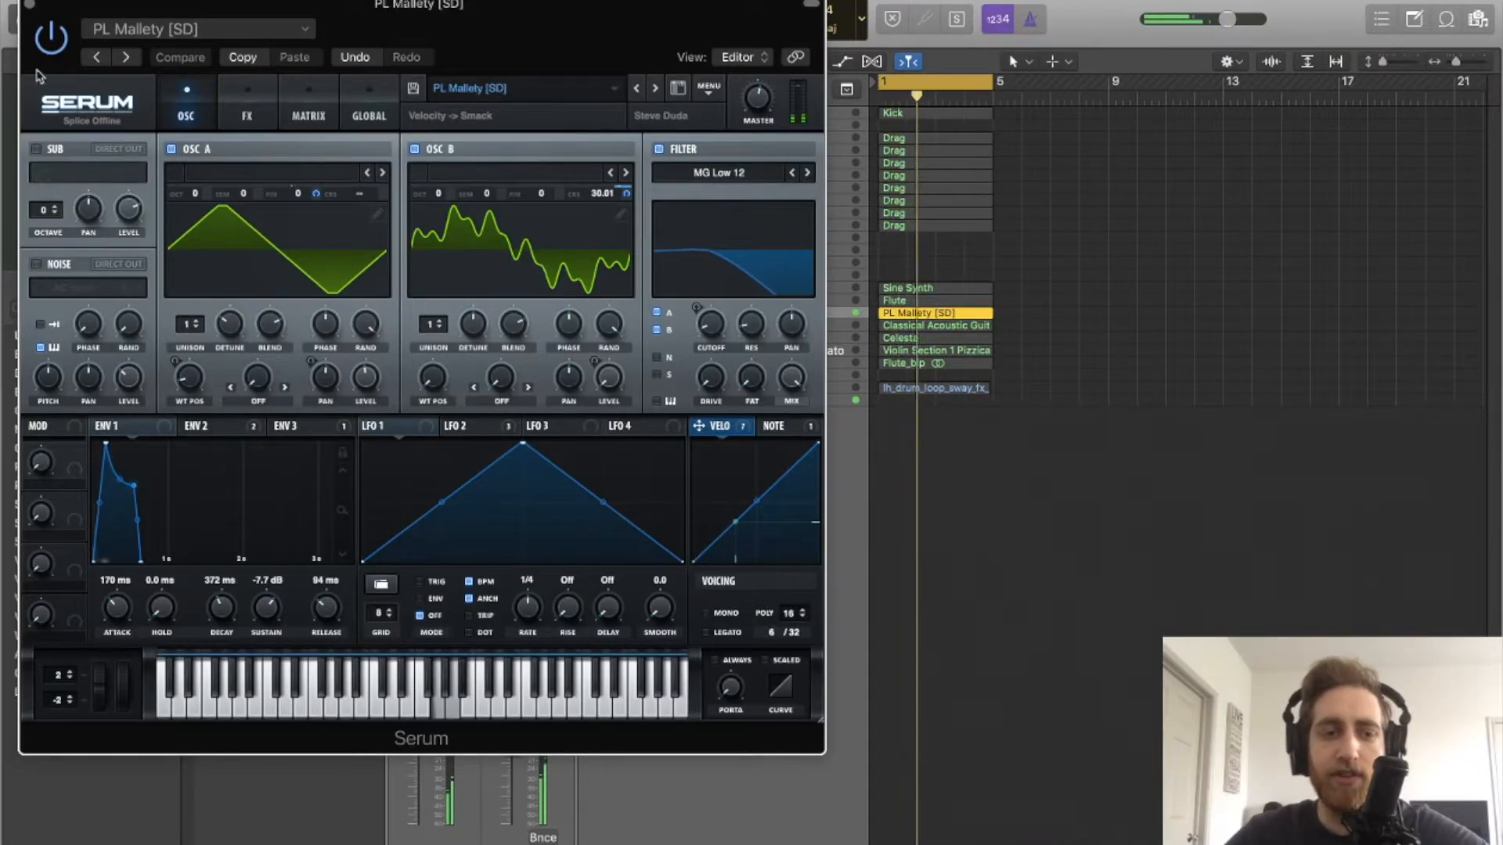
left_click(28, 6)
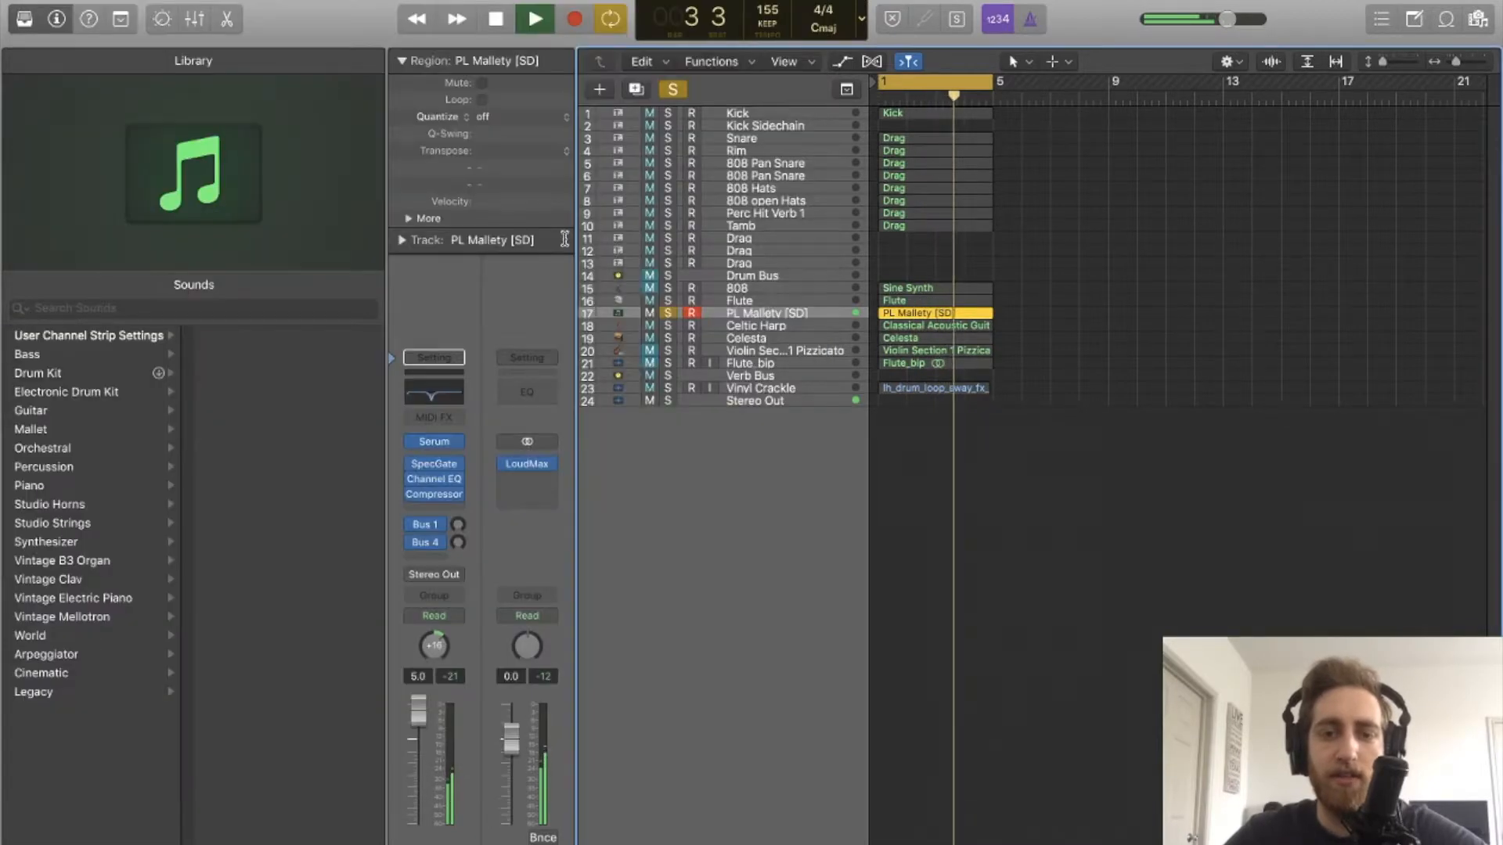
left_click(667, 313)
left_click(667, 313)
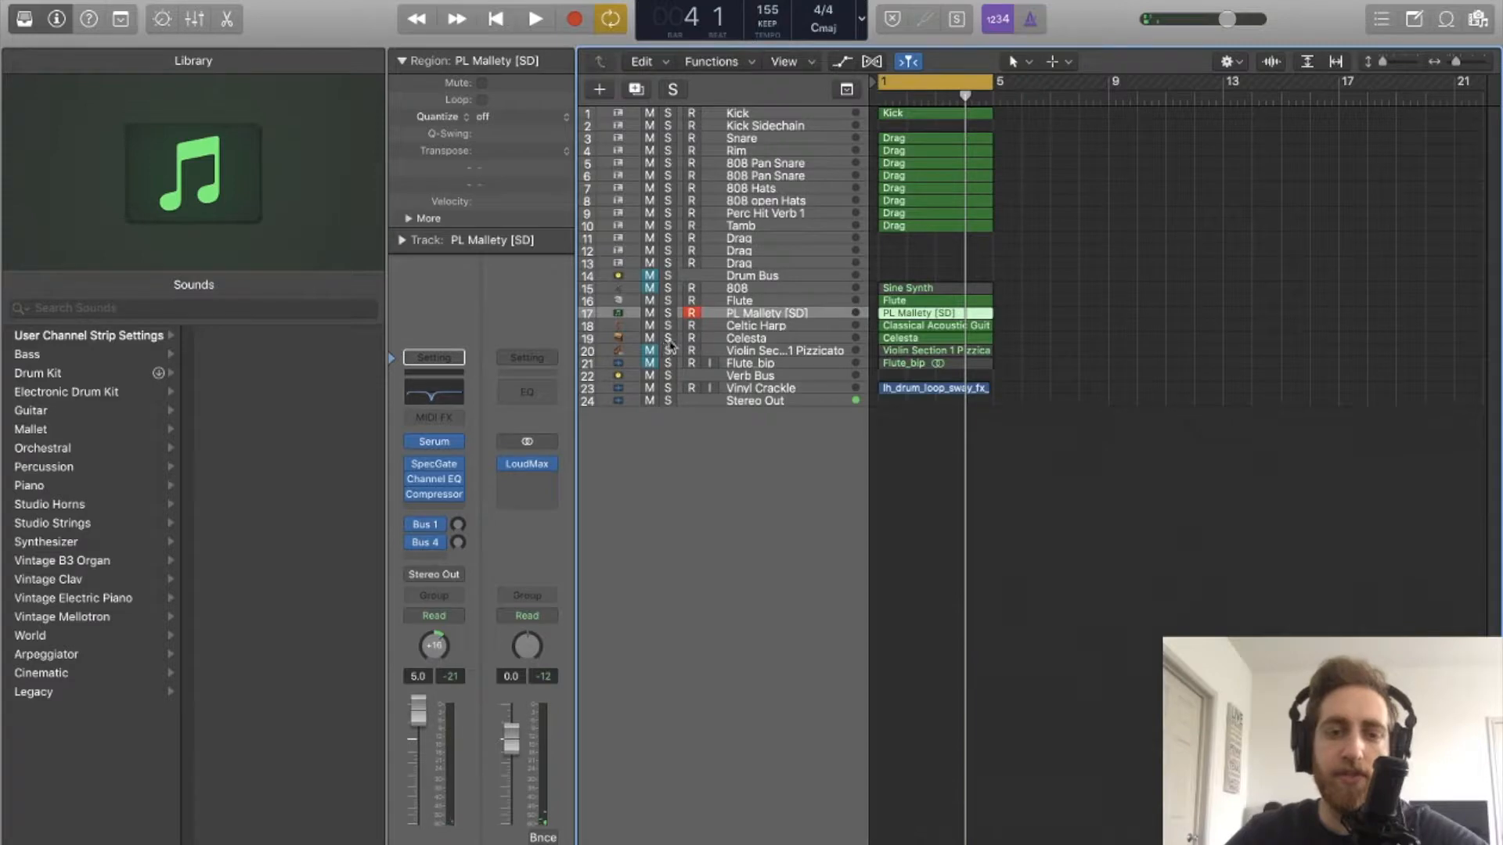
- Solo the Celesta track and play its melody, briefly viewing the Piano Roll before stopping and closing the editor
left_click(668, 338)
left_click(759, 338)
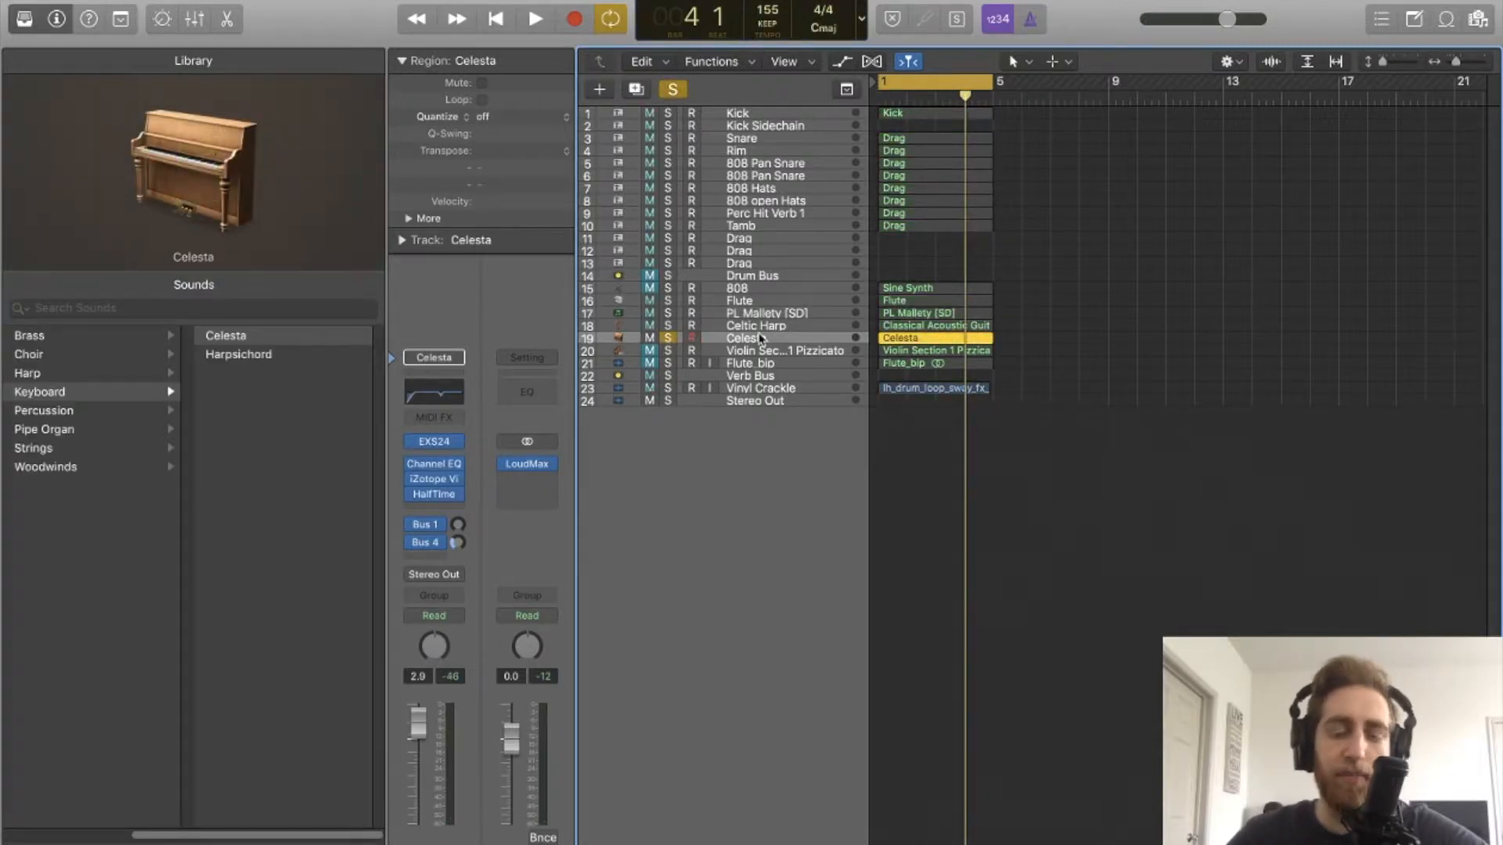
key("space")
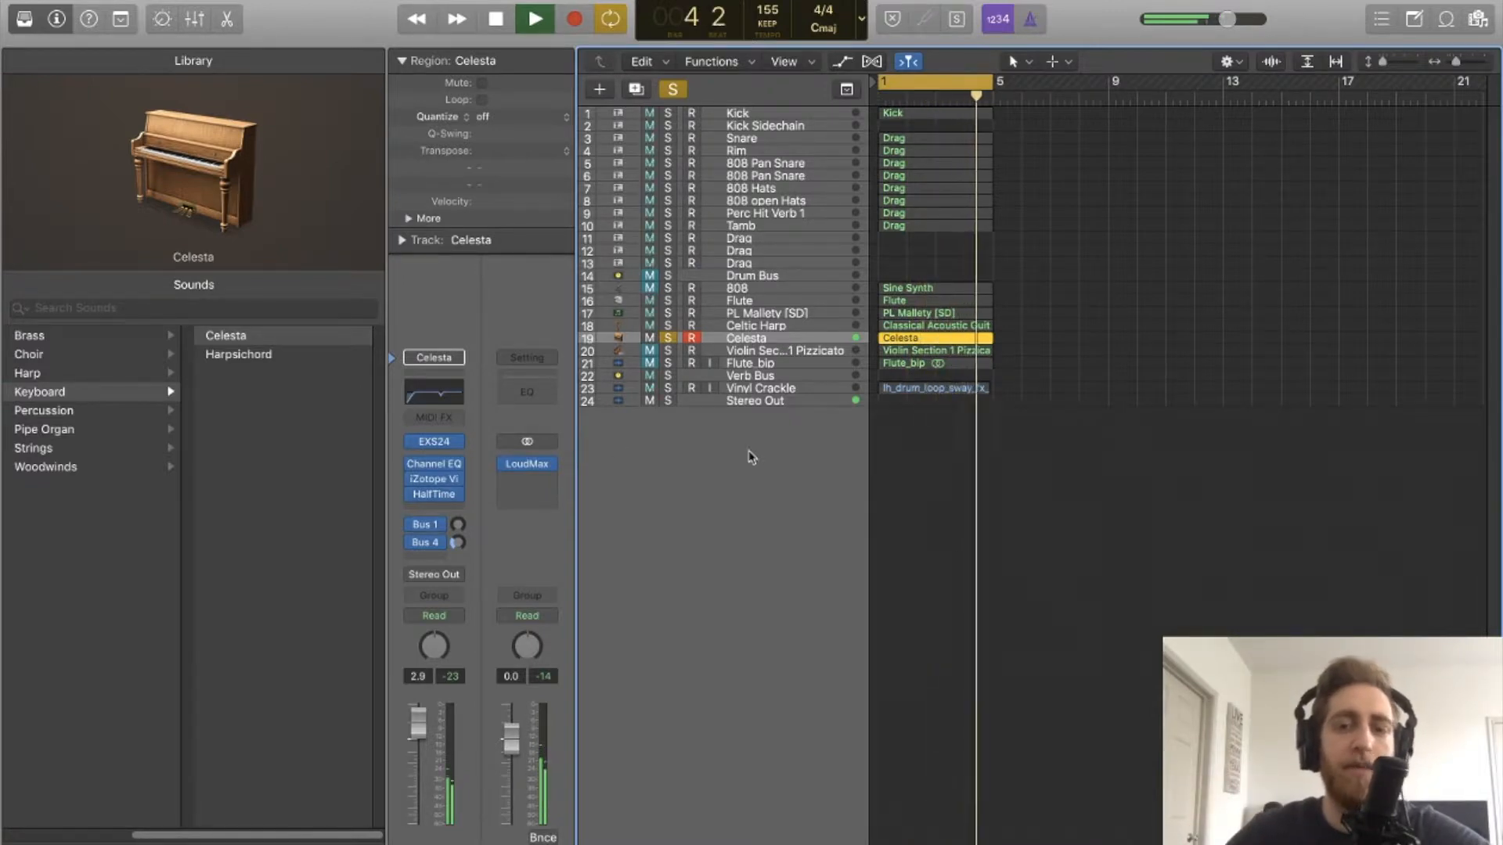
key("e")
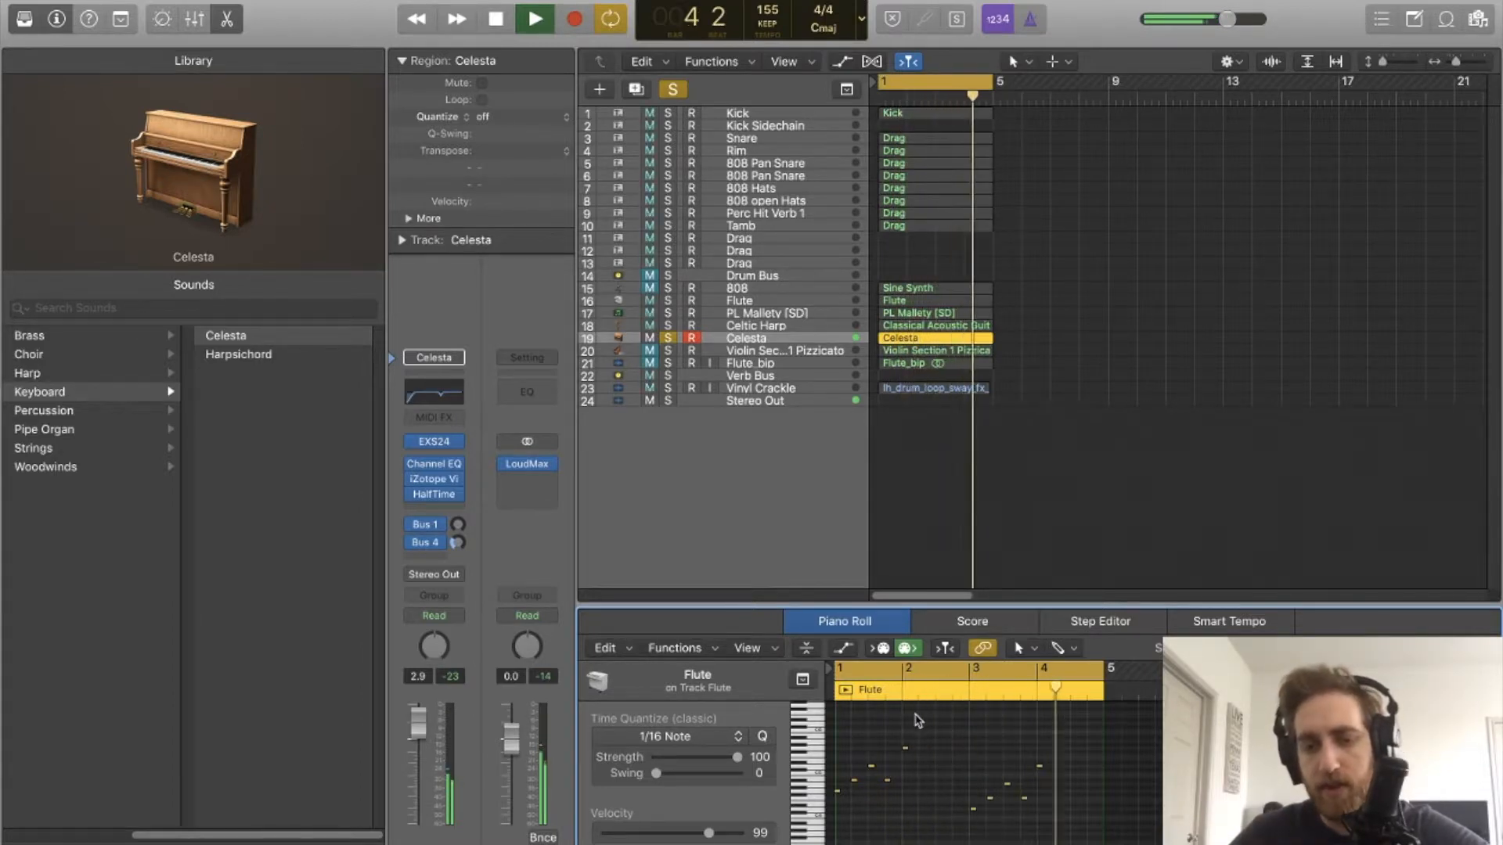
key("space")
key("e")
left_click(878, 416)
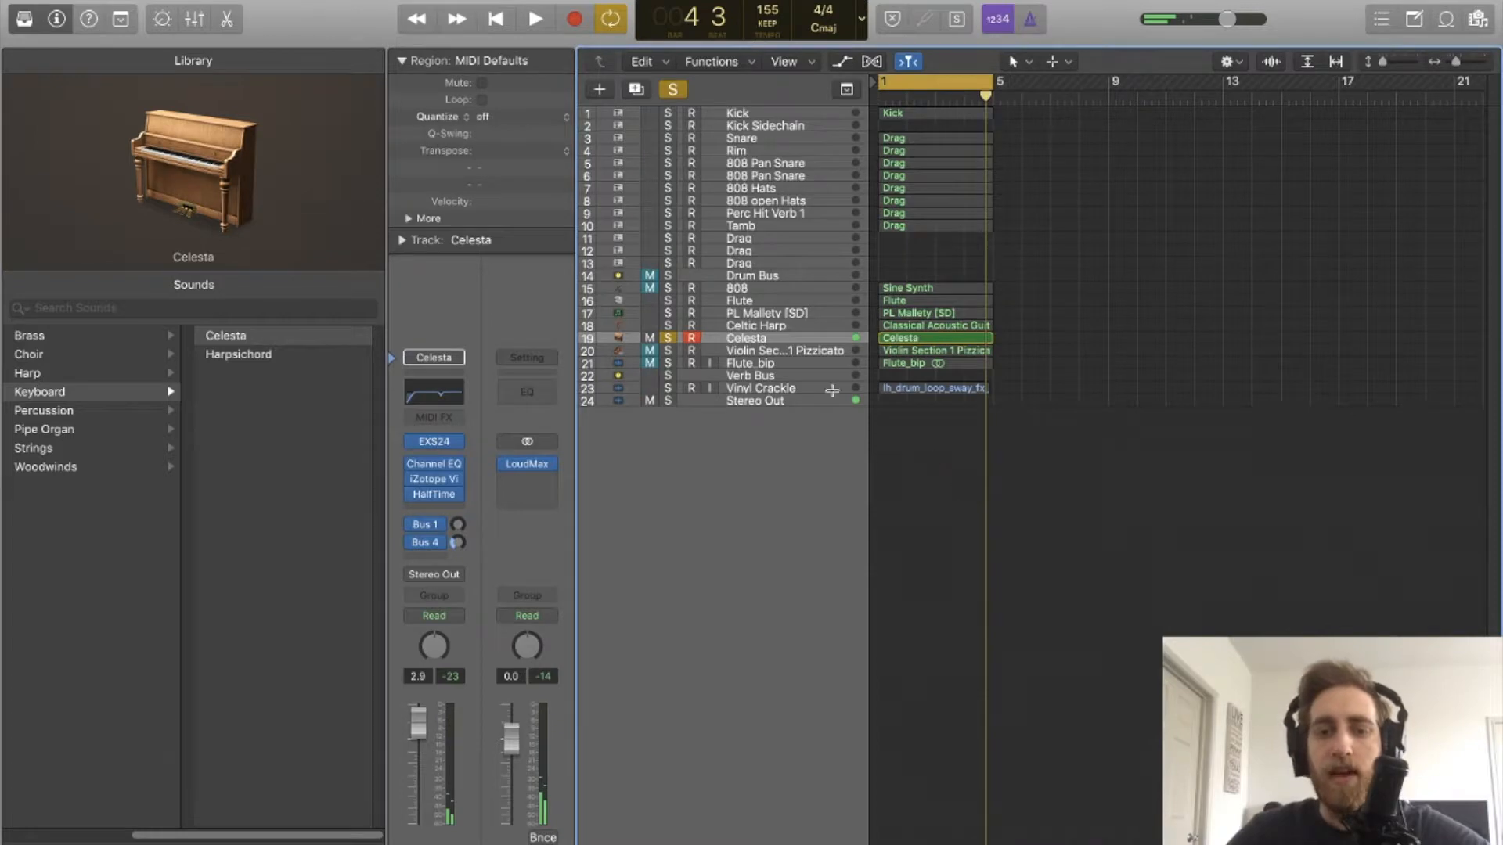
- Examine the Celesta track's HalfTime and iZotope Vinyl plug-ins, playing the soloed part with HalfTime open before unsoloing it
left_click(440, 494)
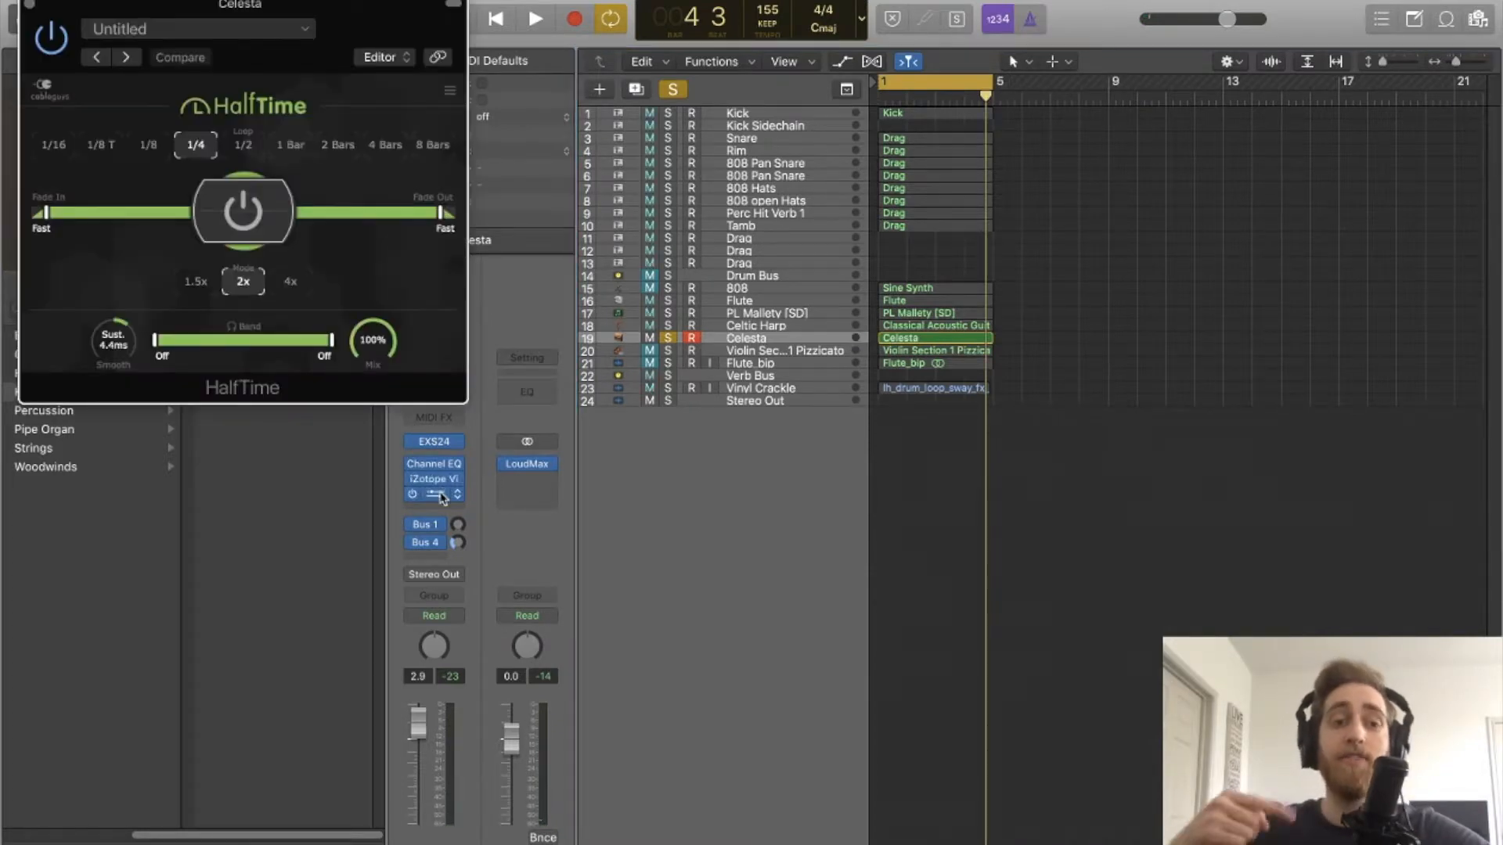
left_click_drag(393, 14, 456, 64)
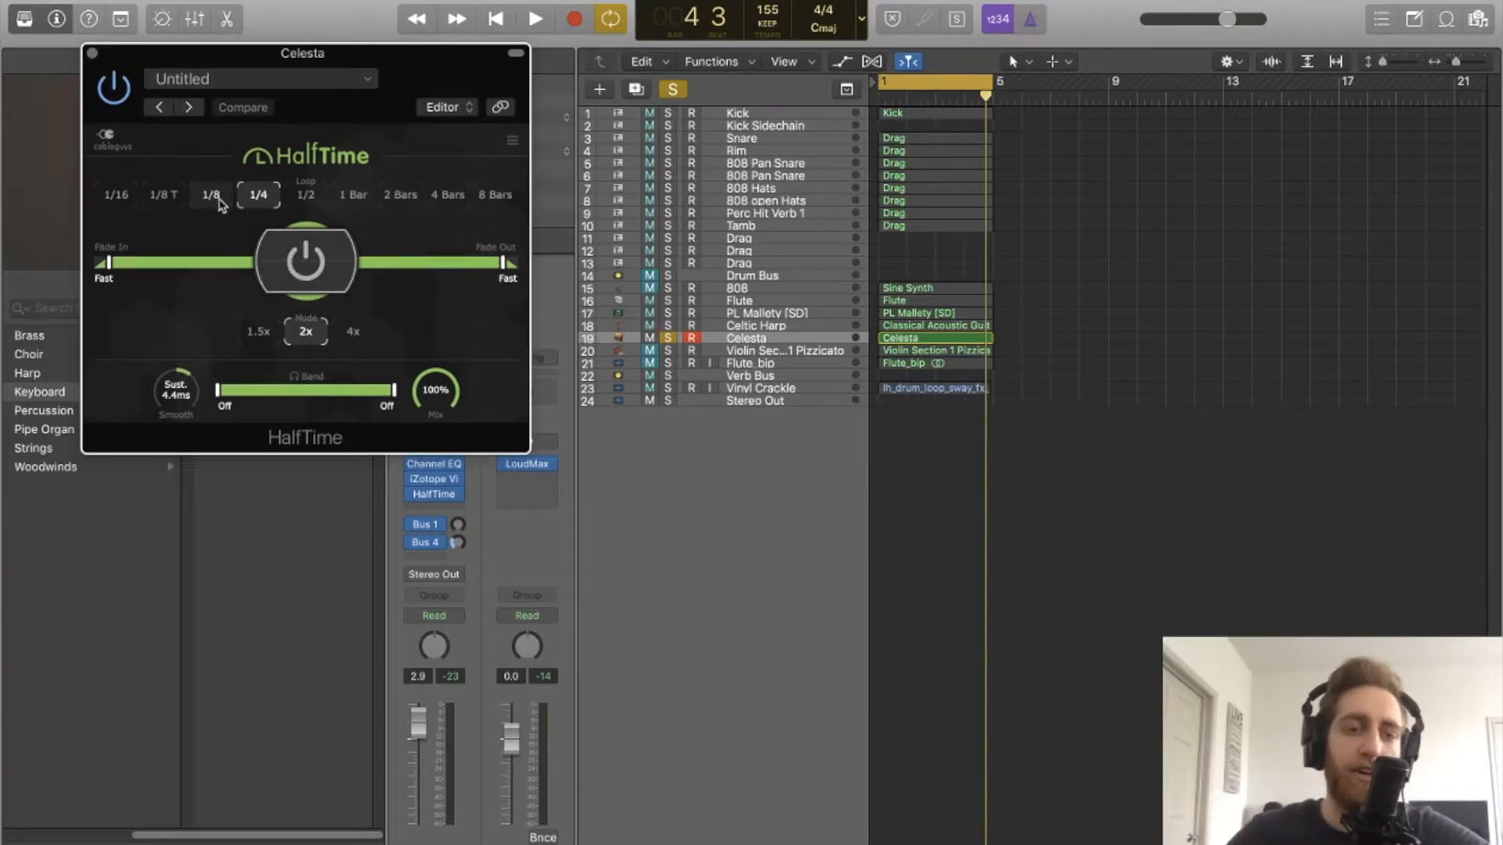
key("space")
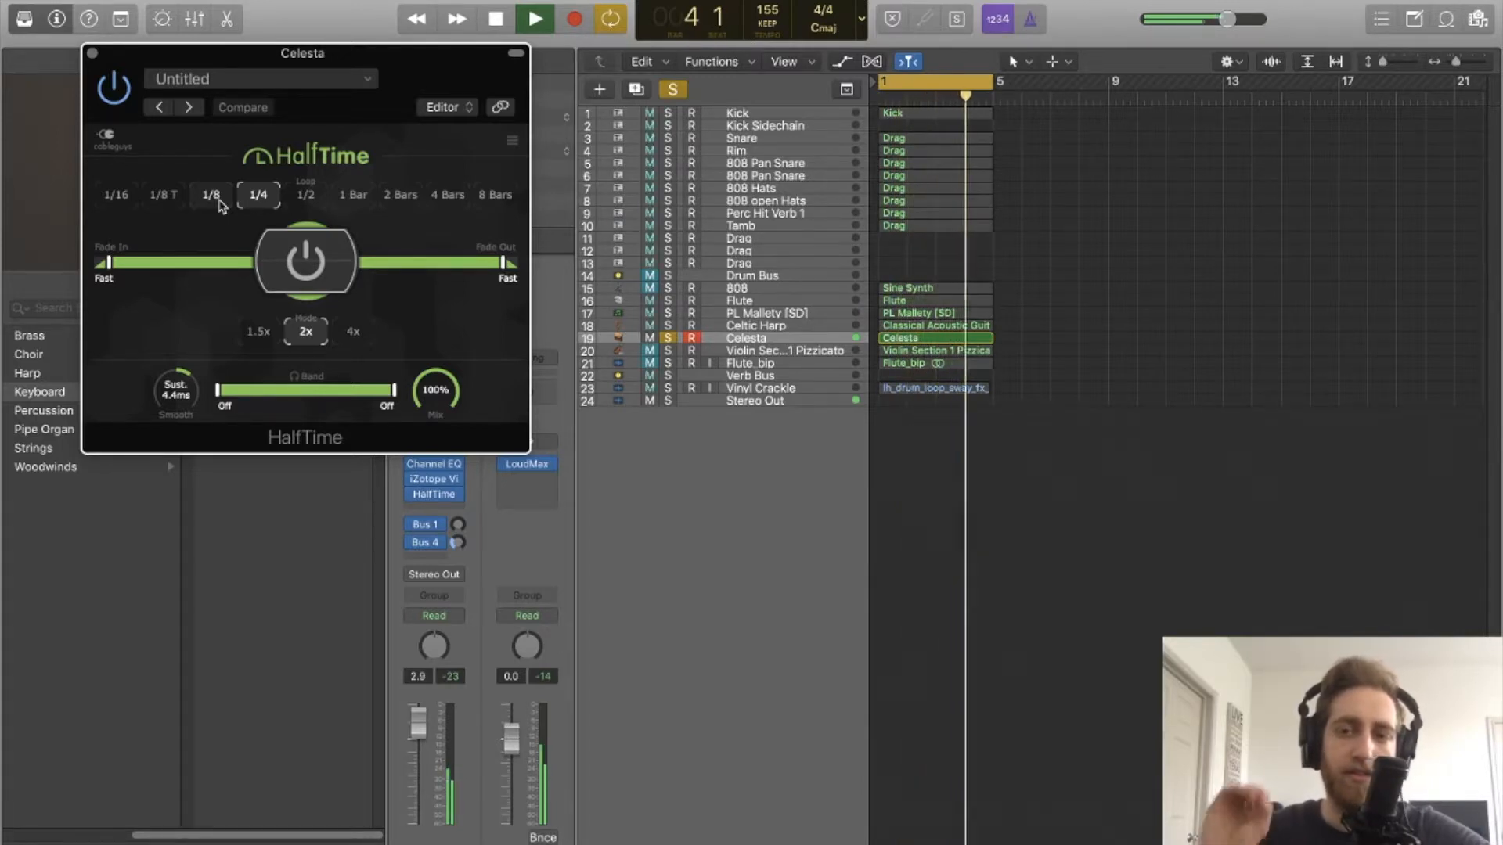
key("space")
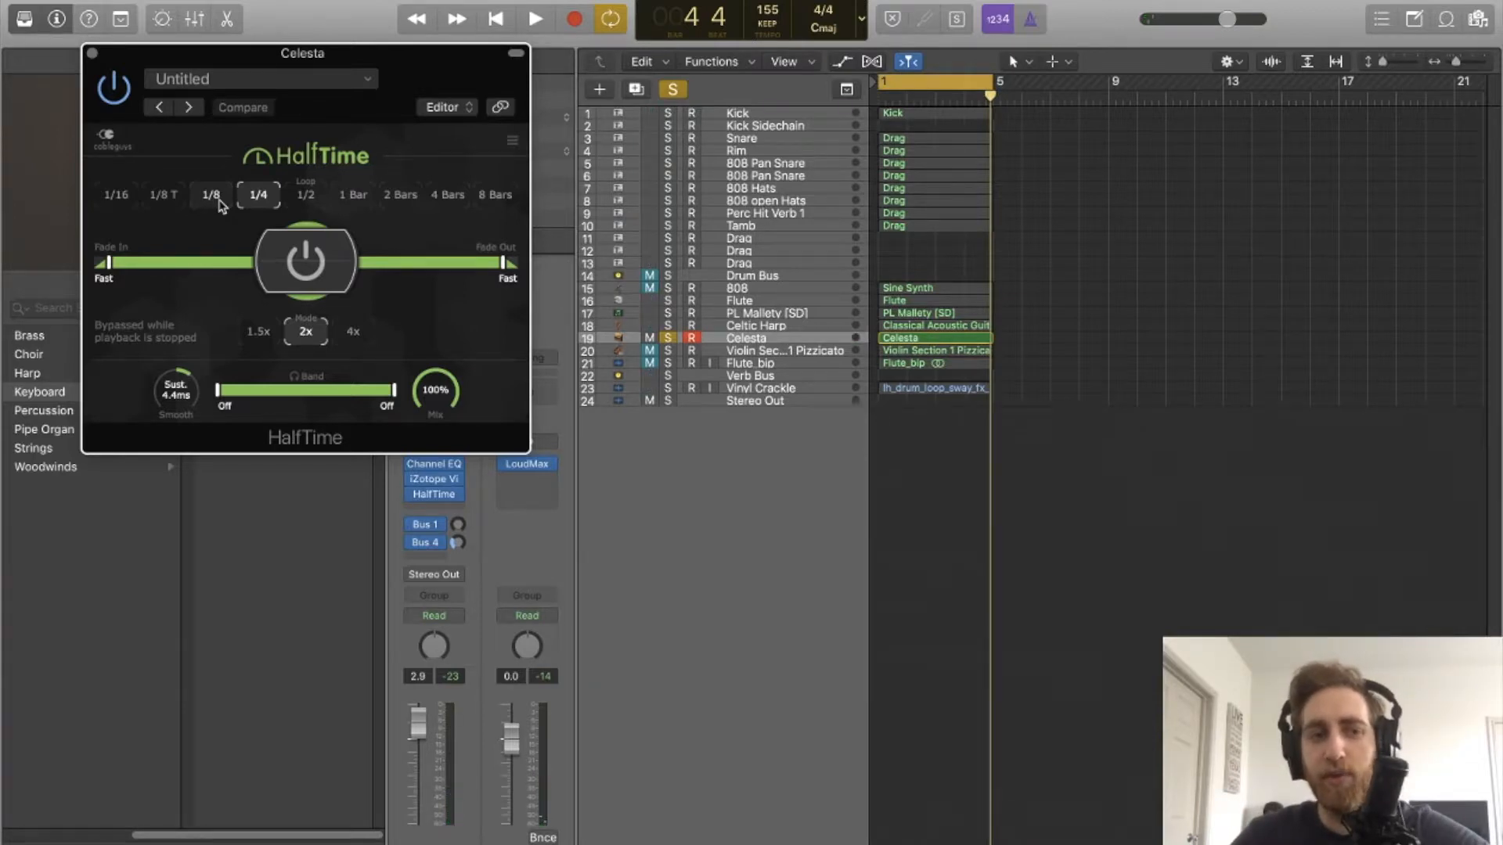
left_click(91, 54)
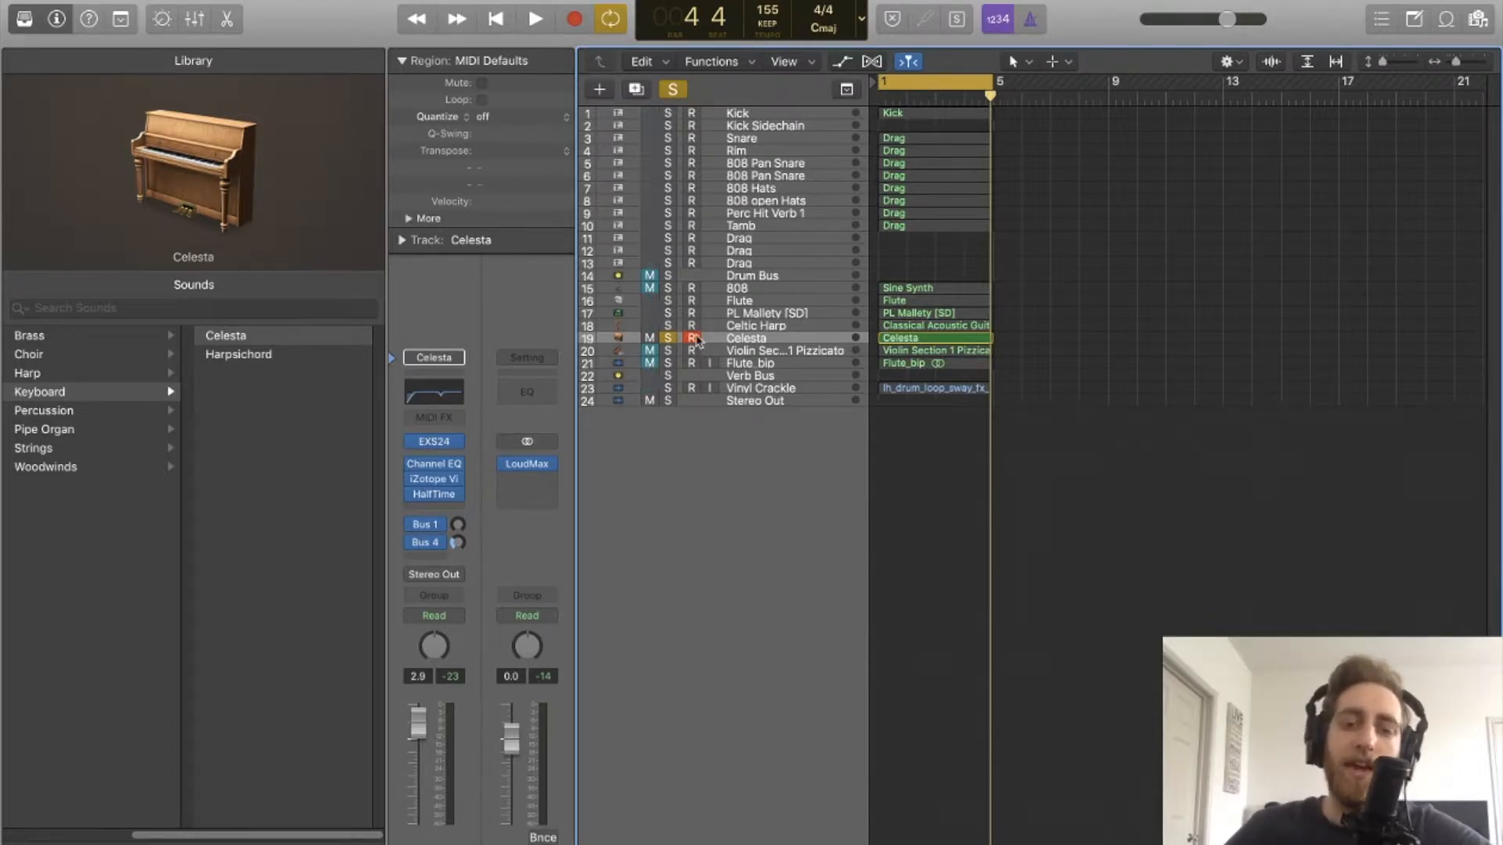
left_click(669, 339)
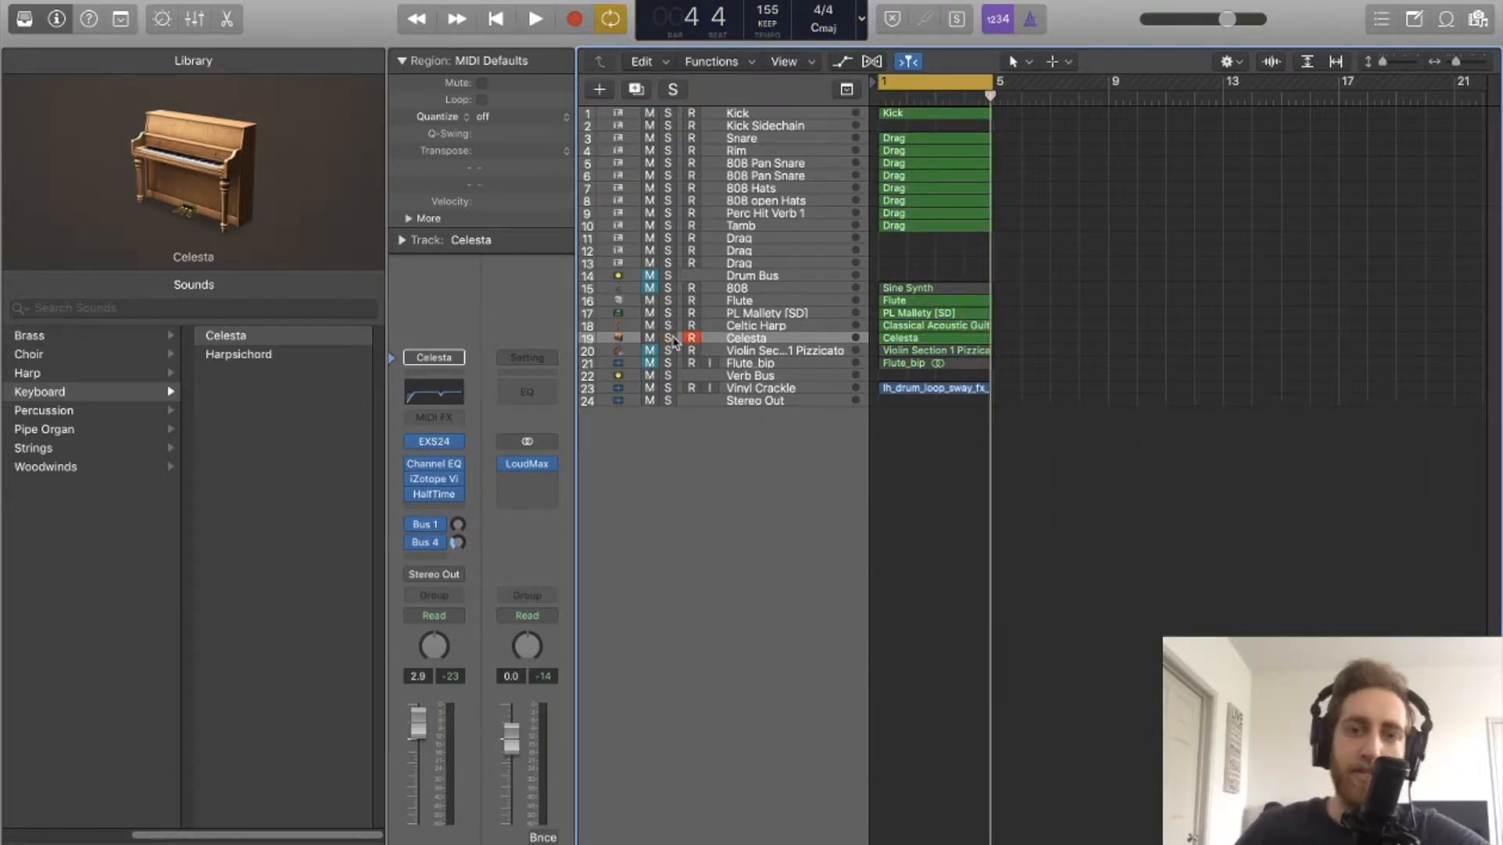
left_click(441, 481)
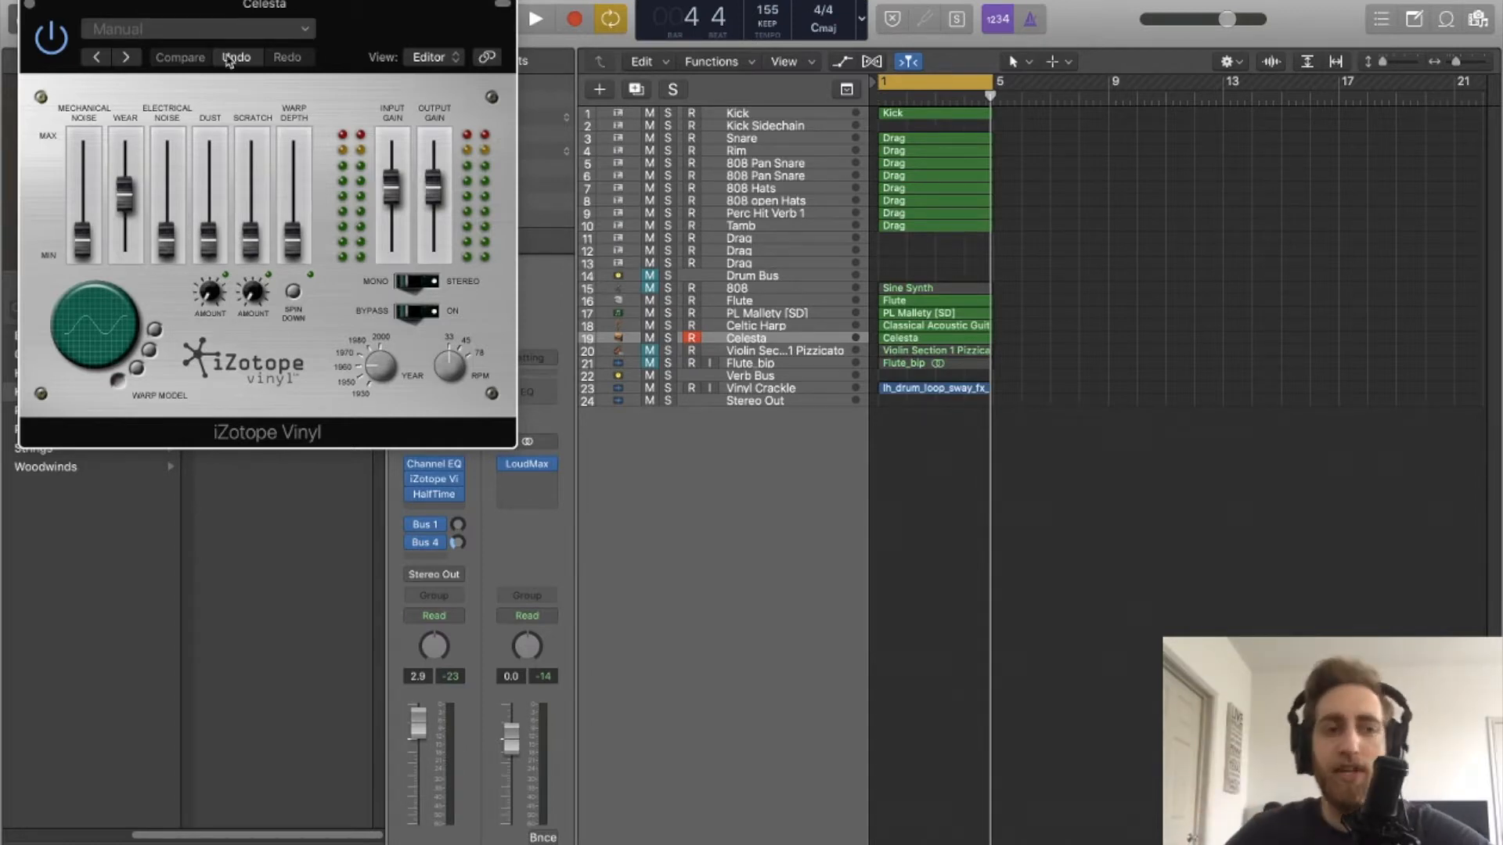
left_click(29, 5)
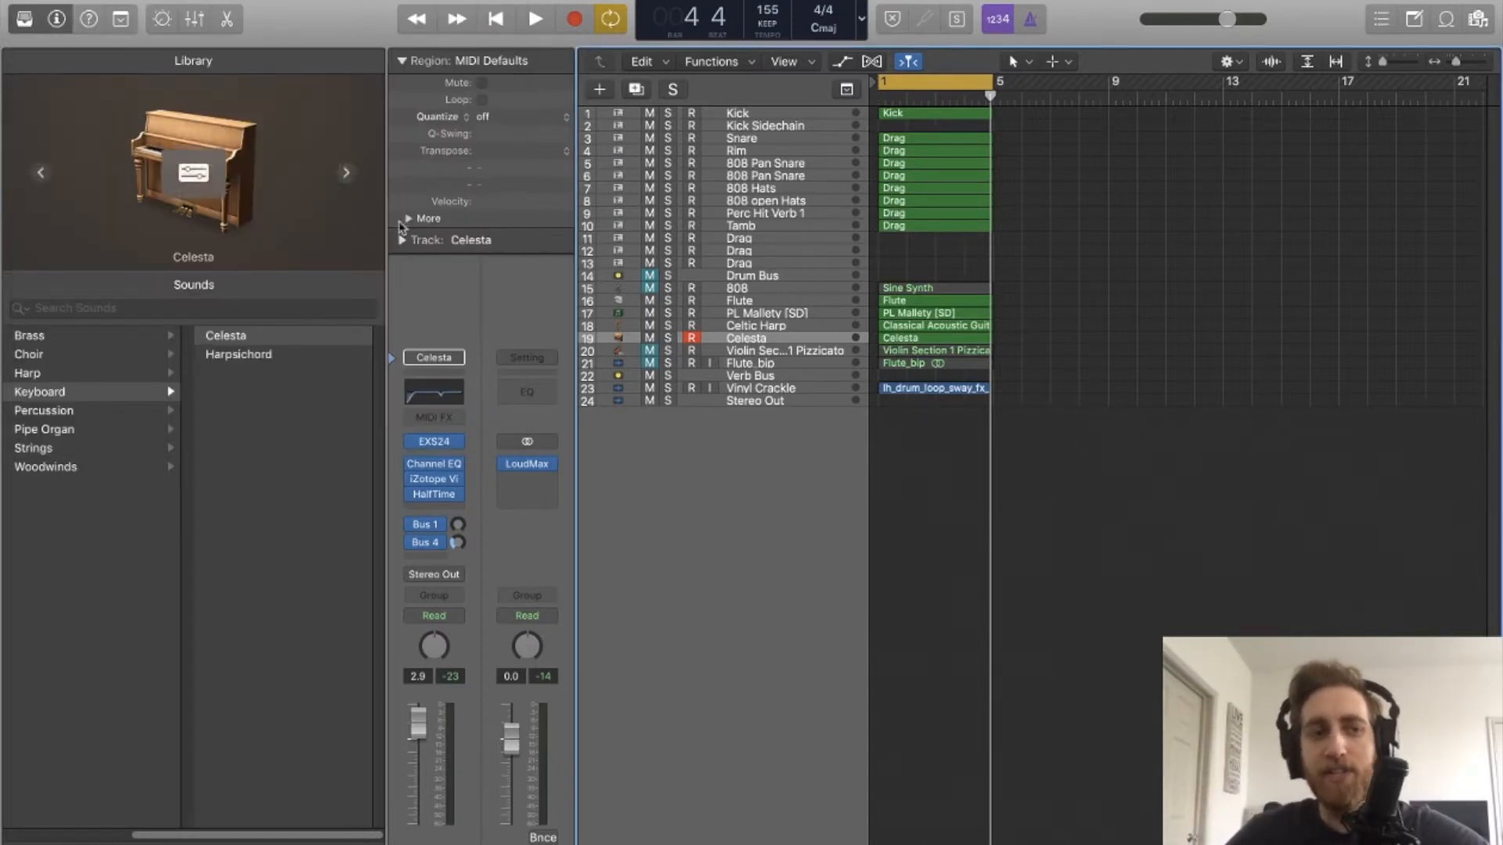
- Solo the Celtic Harp track, open its region in the Piano Roll, and play part of the loop
left_click(757, 326)
left_click(667, 326)
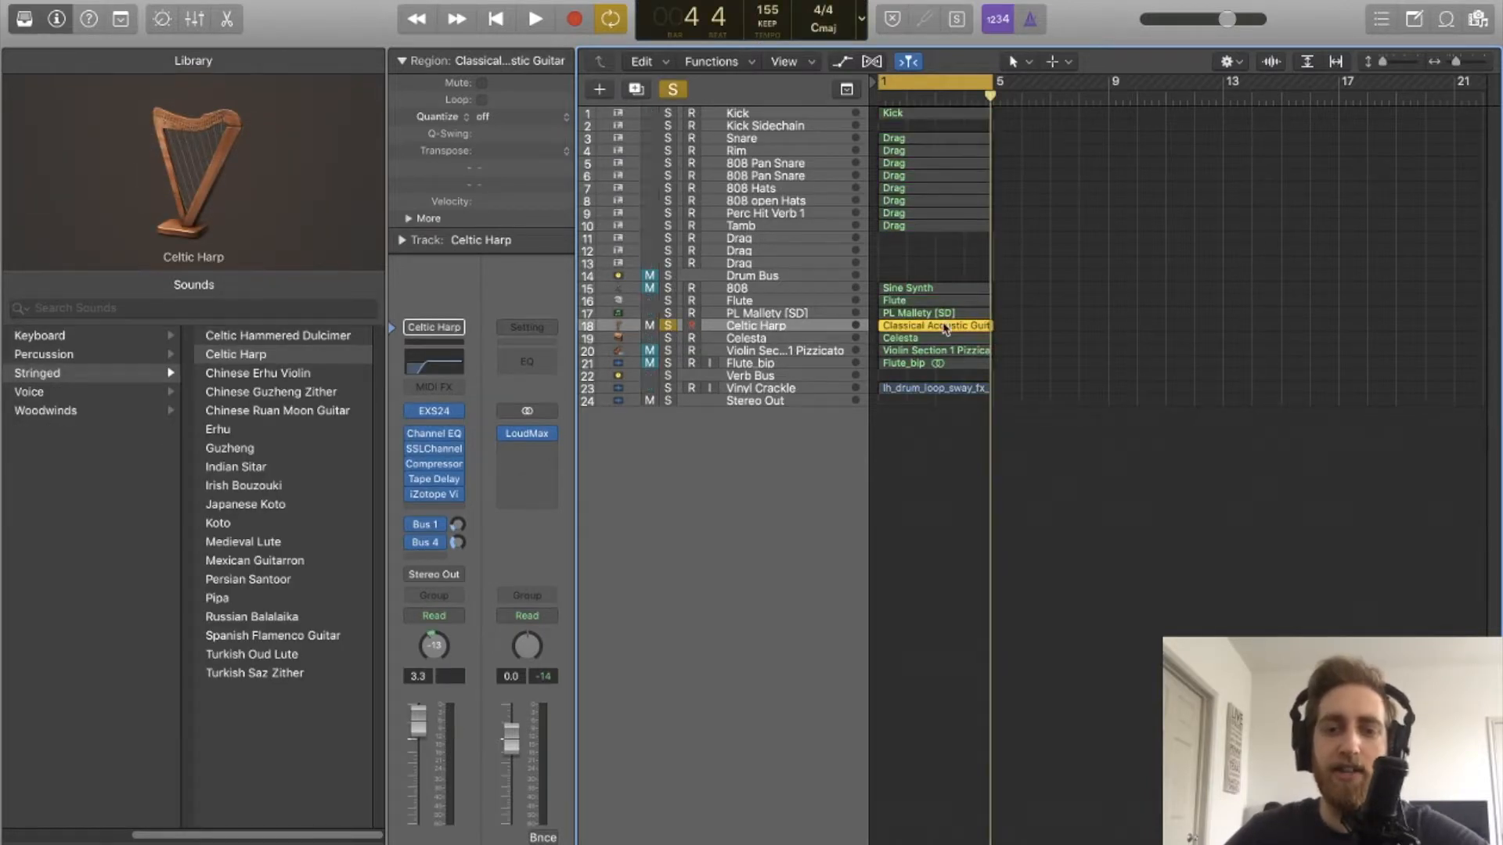
double_click(947, 327)
key("space")
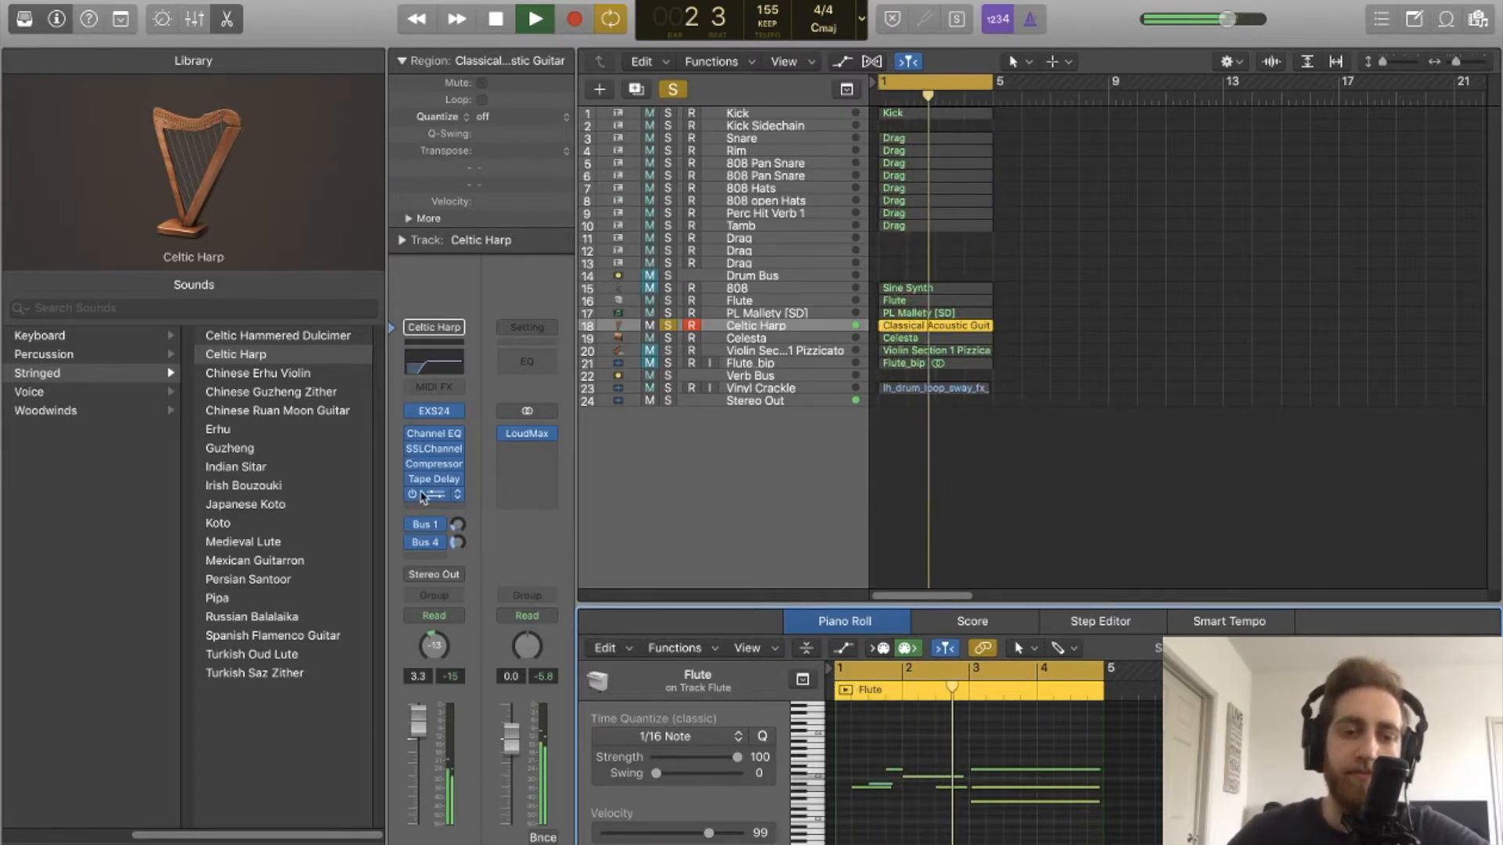
key("space")
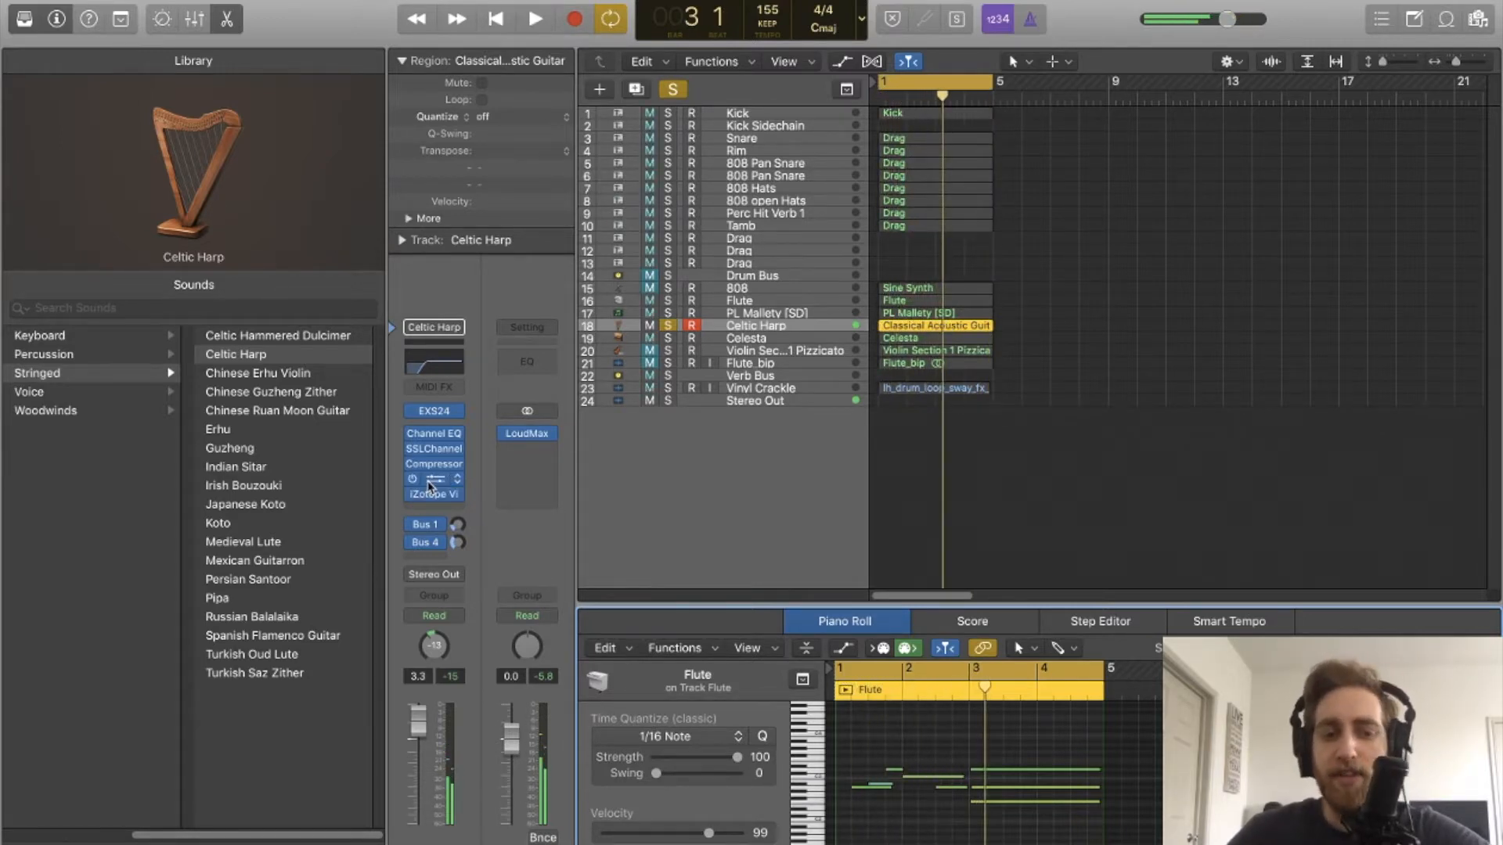
- Examine the Tape Delay and iZotope Vinyl settings on the Celtic Harp track, closing each plug-in window after viewing
left_click(431, 481)
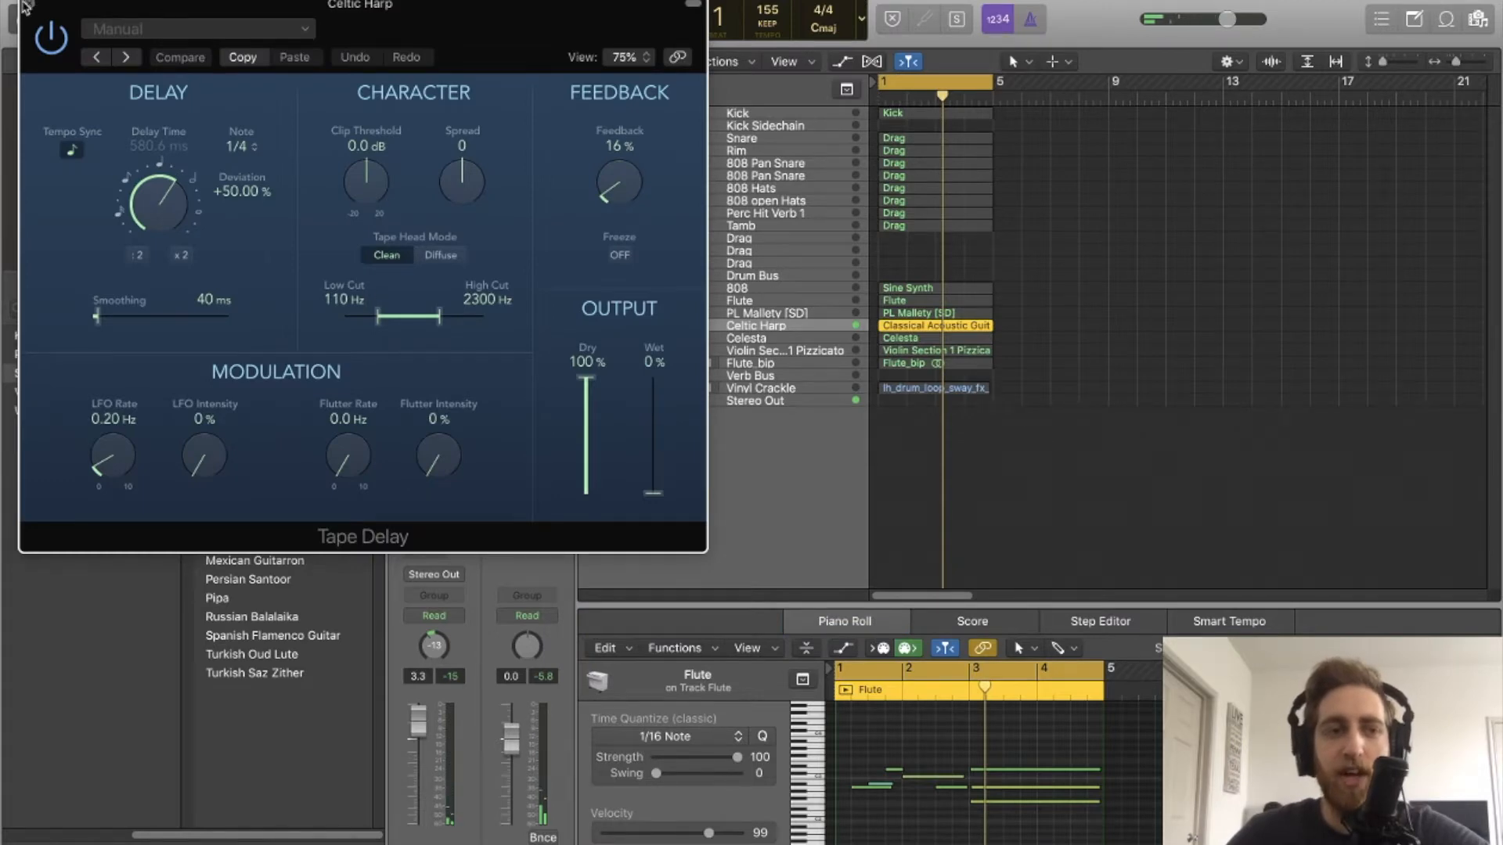
left_click(24, 7)
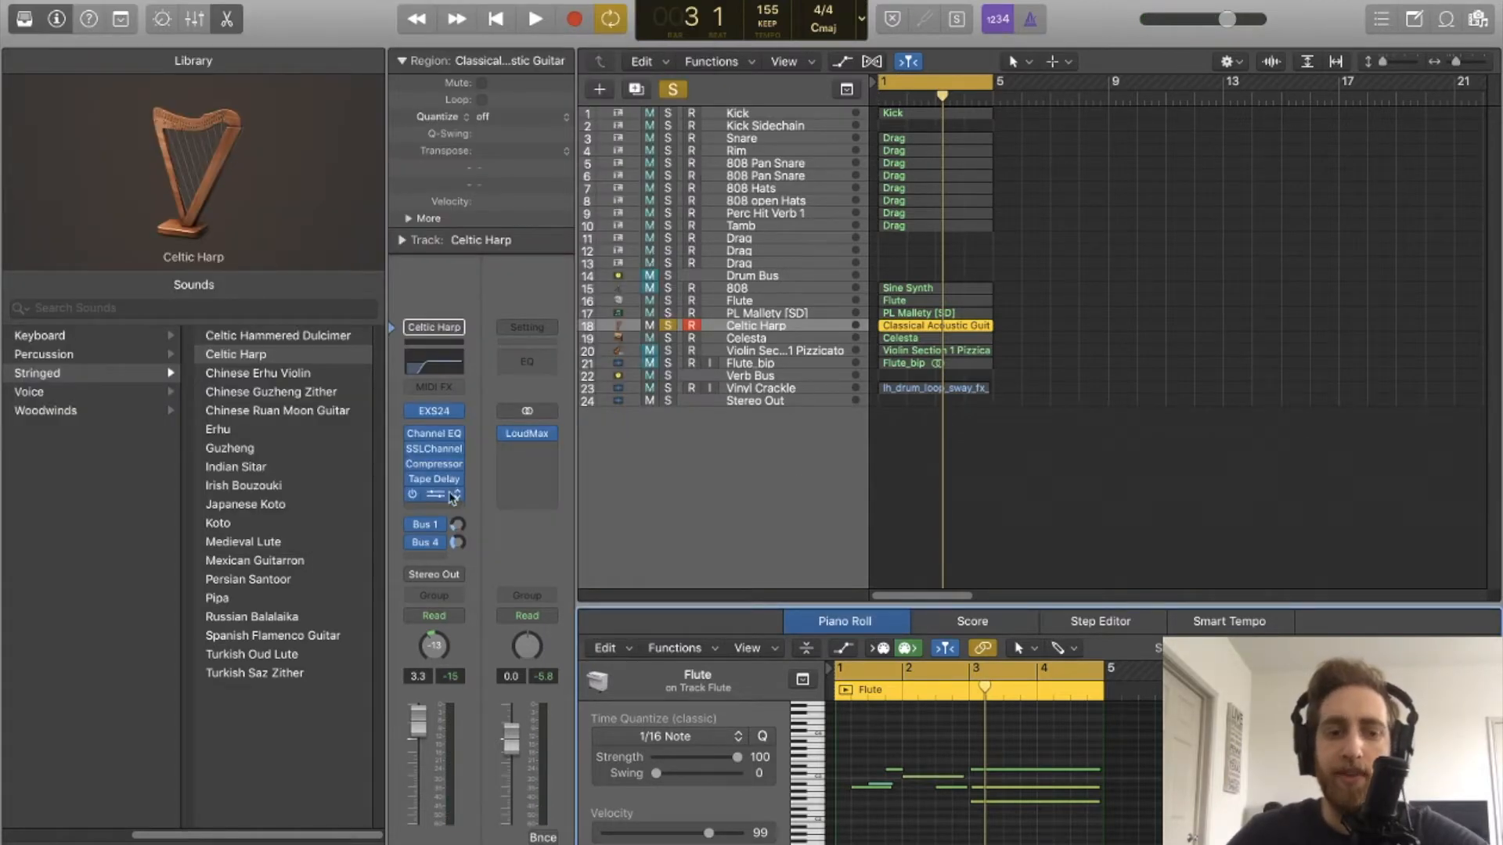
left_click(443, 498)
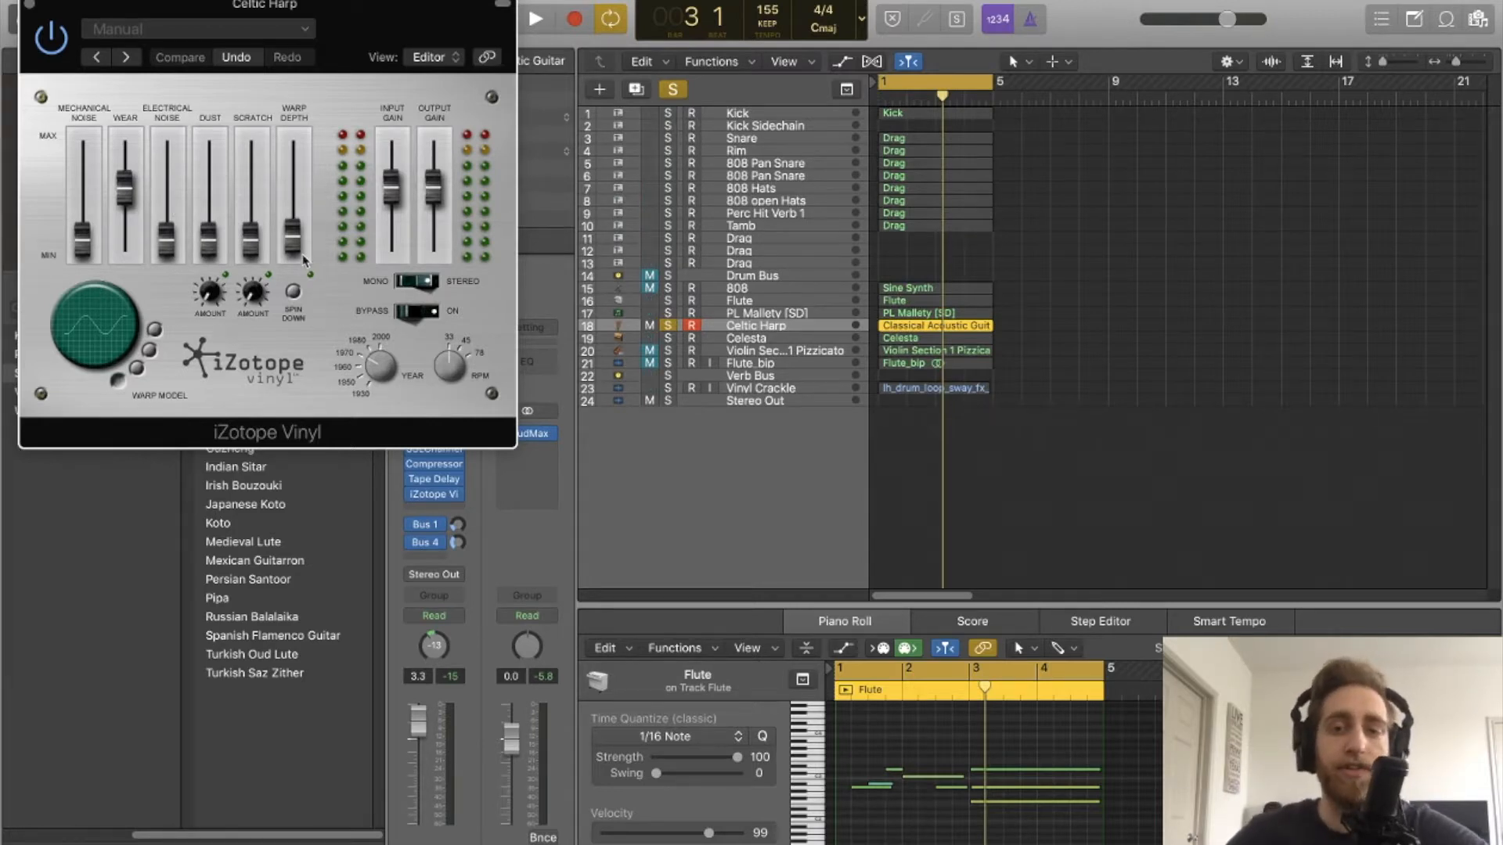
left_click(18, 5)
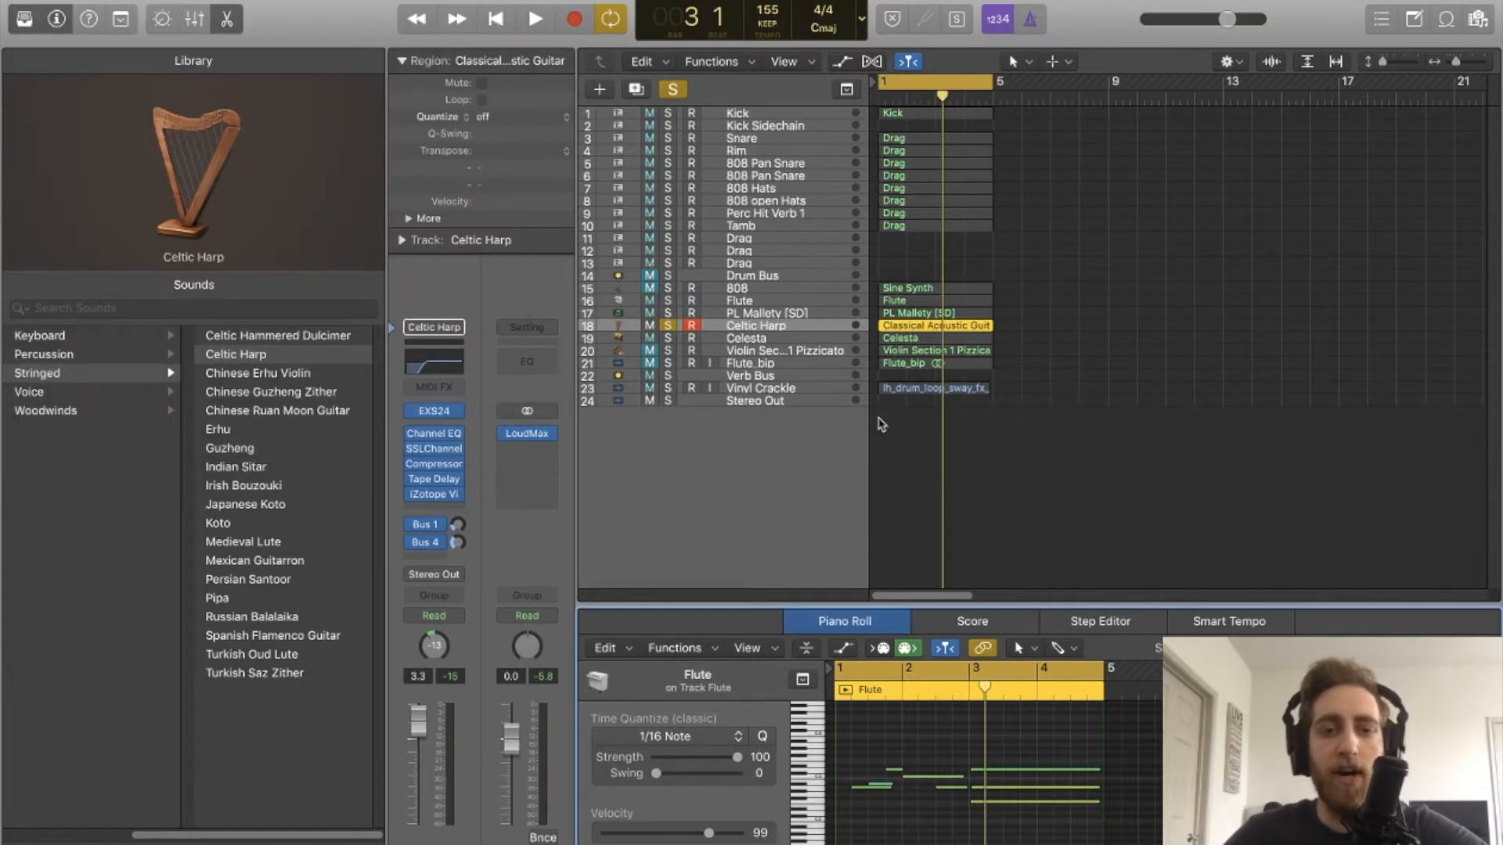
- Solo and select the Flute track, and play its Mellotron melody through the loop before stopping playback
left_click(668, 302)
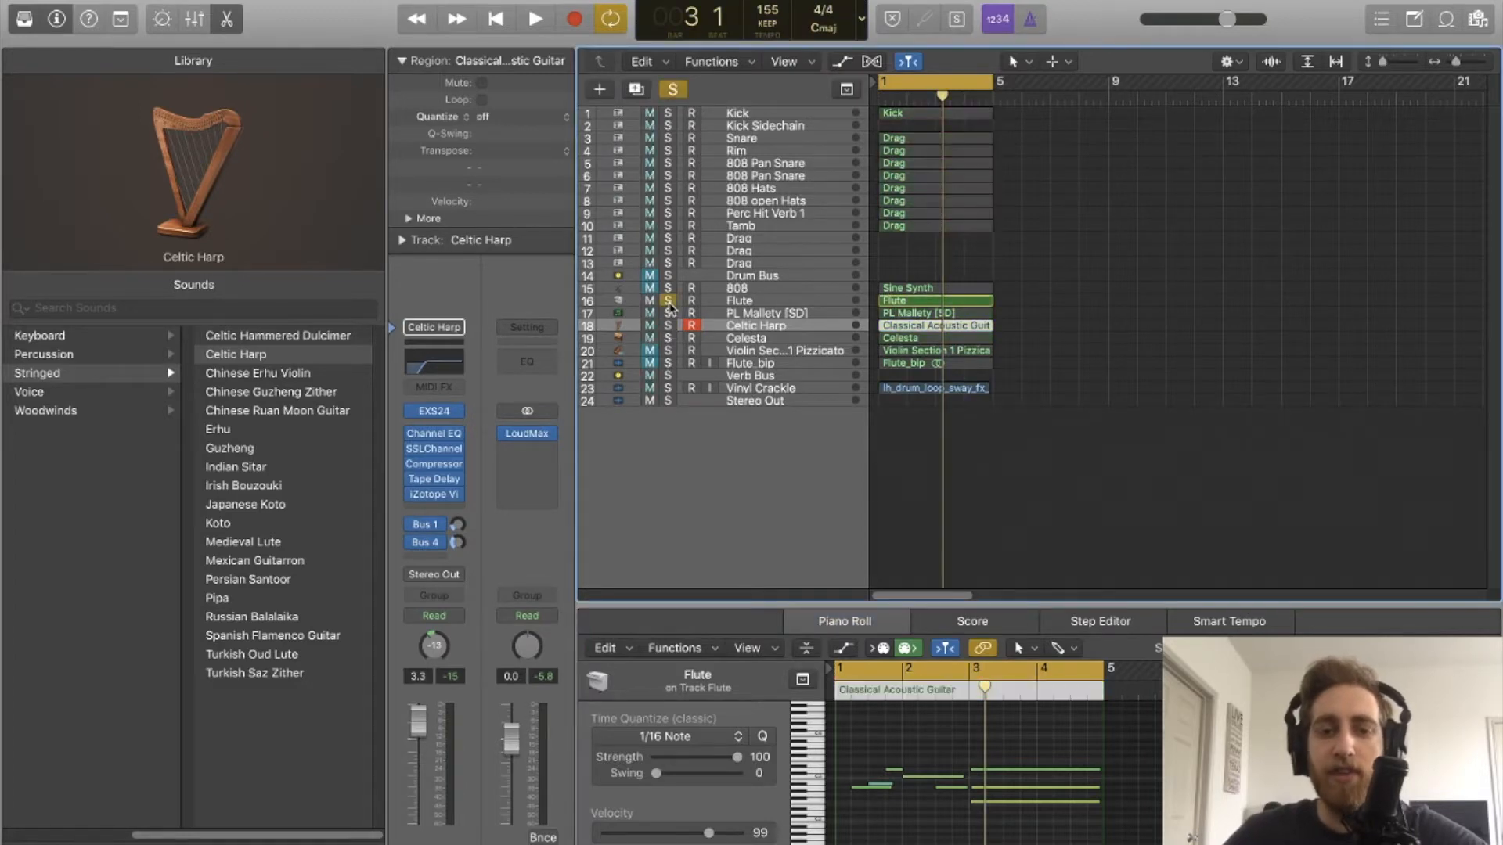
left_click(736, 302)
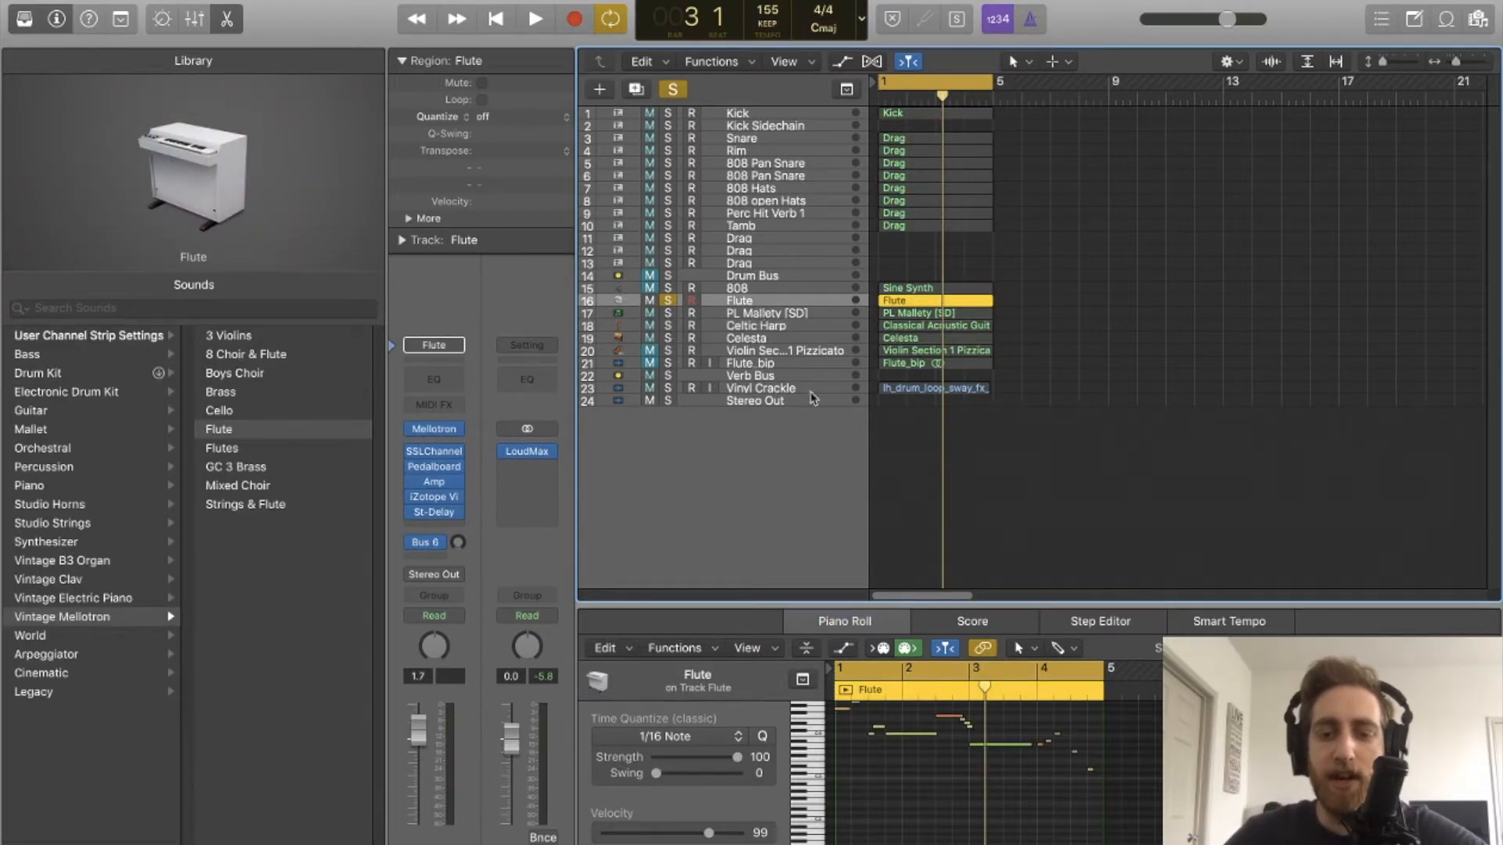
key("space")
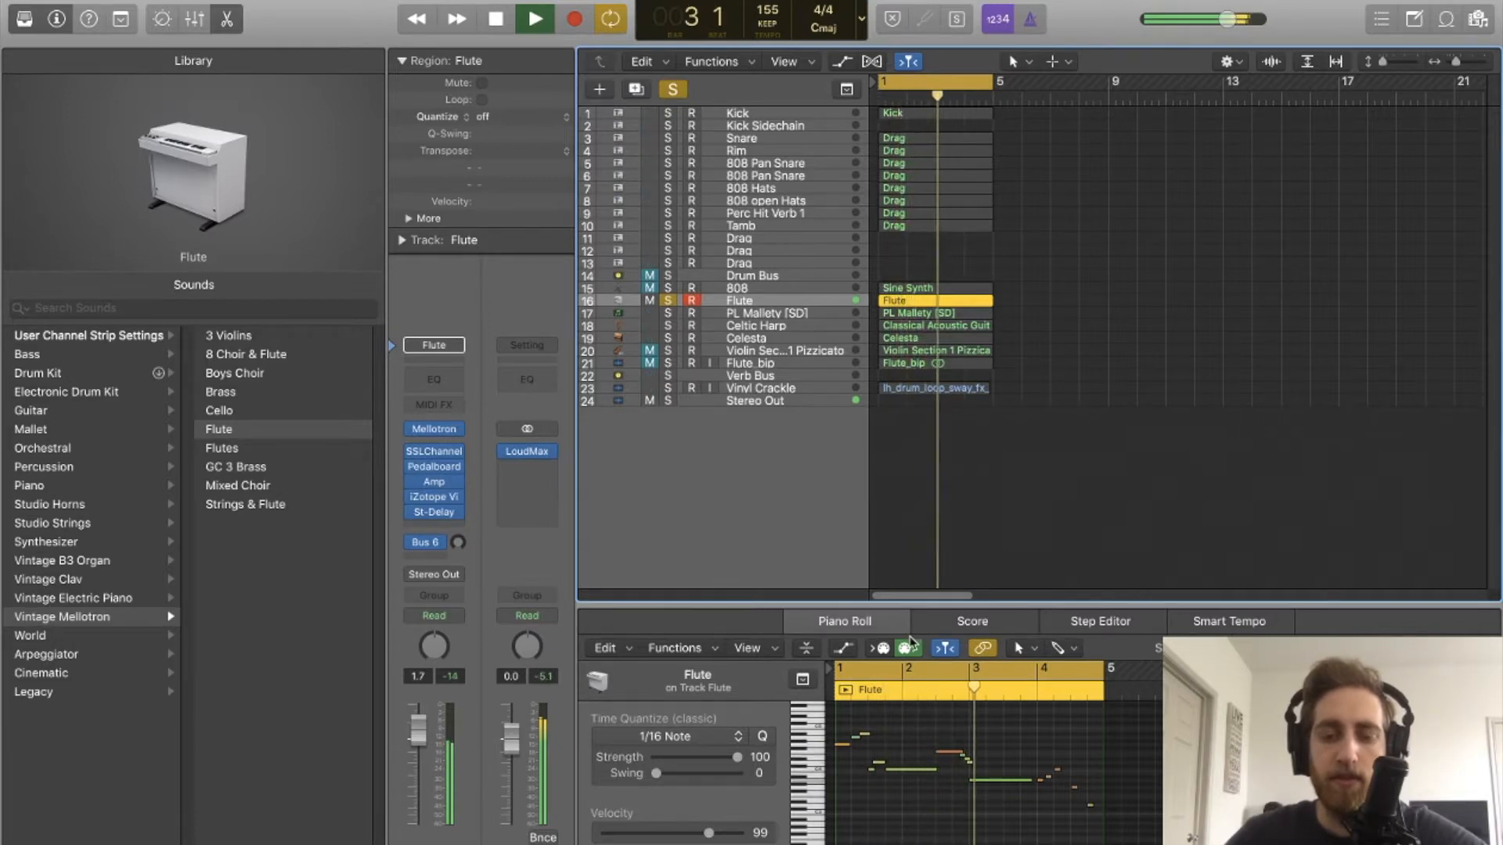
mouse_move(436, 514)
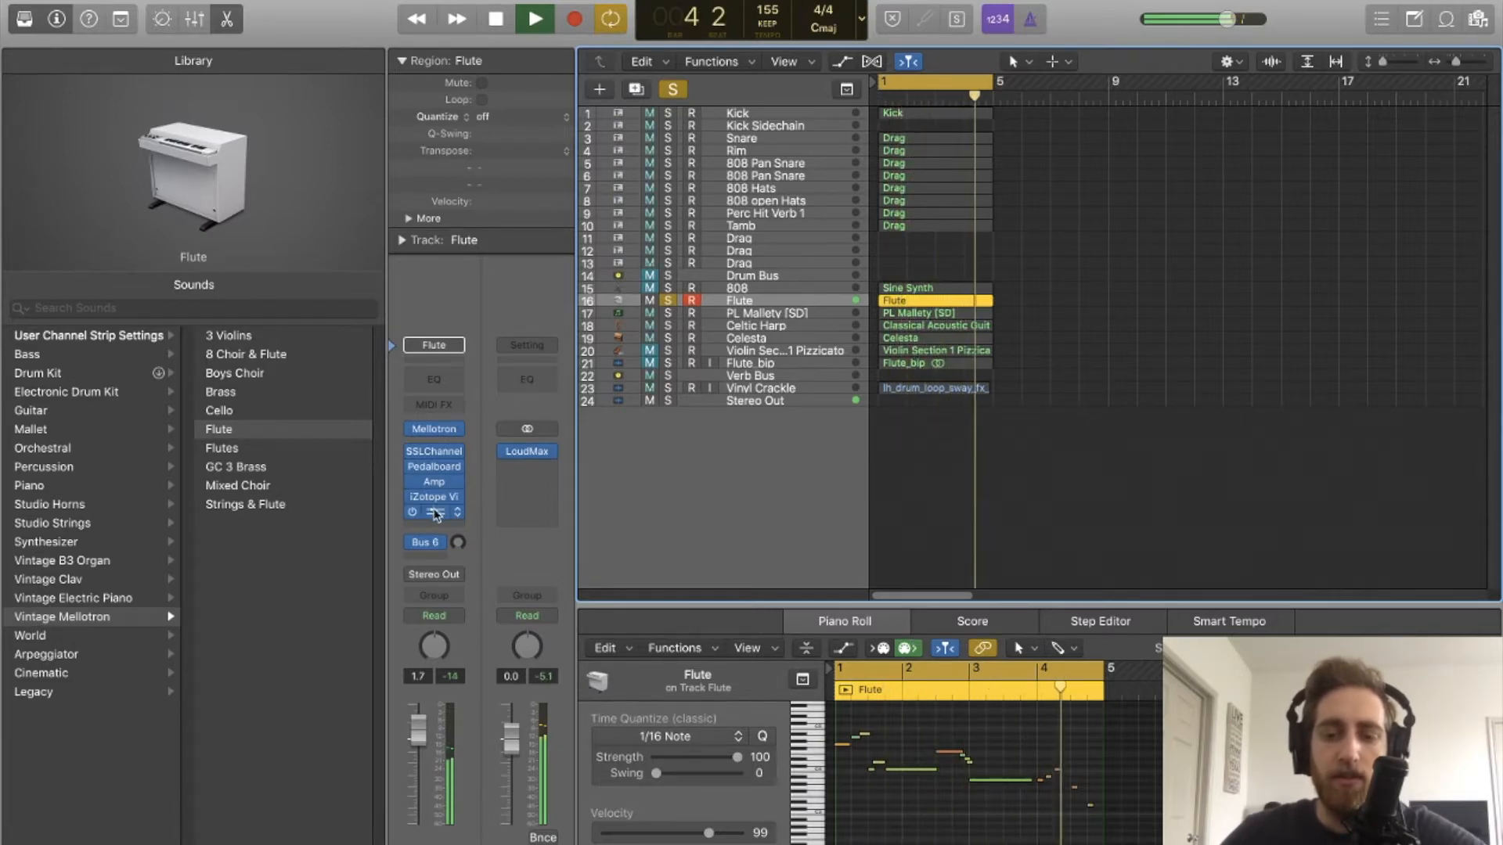
key("space")
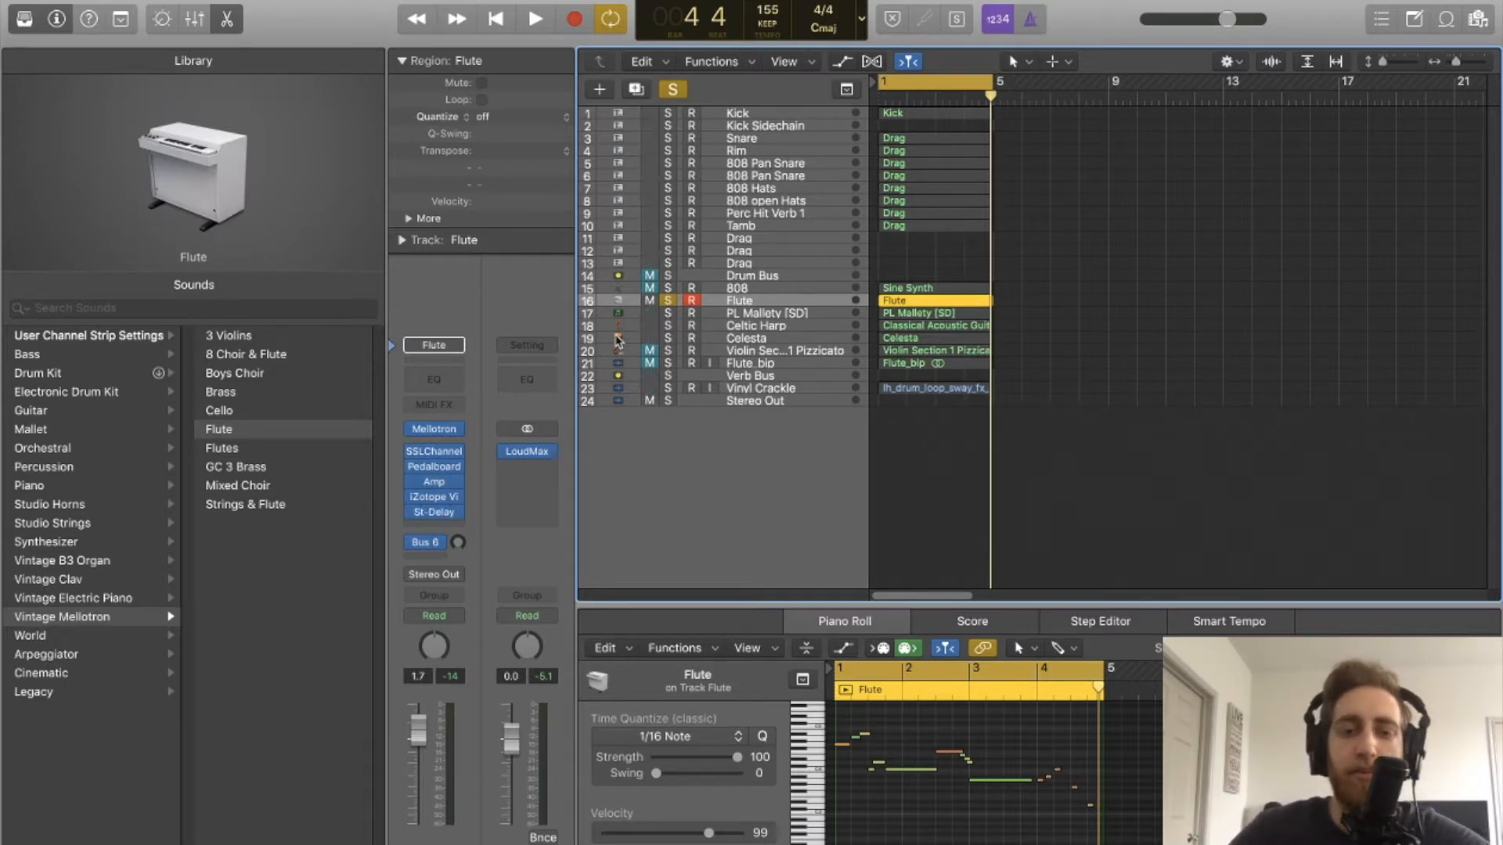
- View the Flute track's Stereo Delay settings, close the plug-in window and unsolo the track
left_click(437, 513)
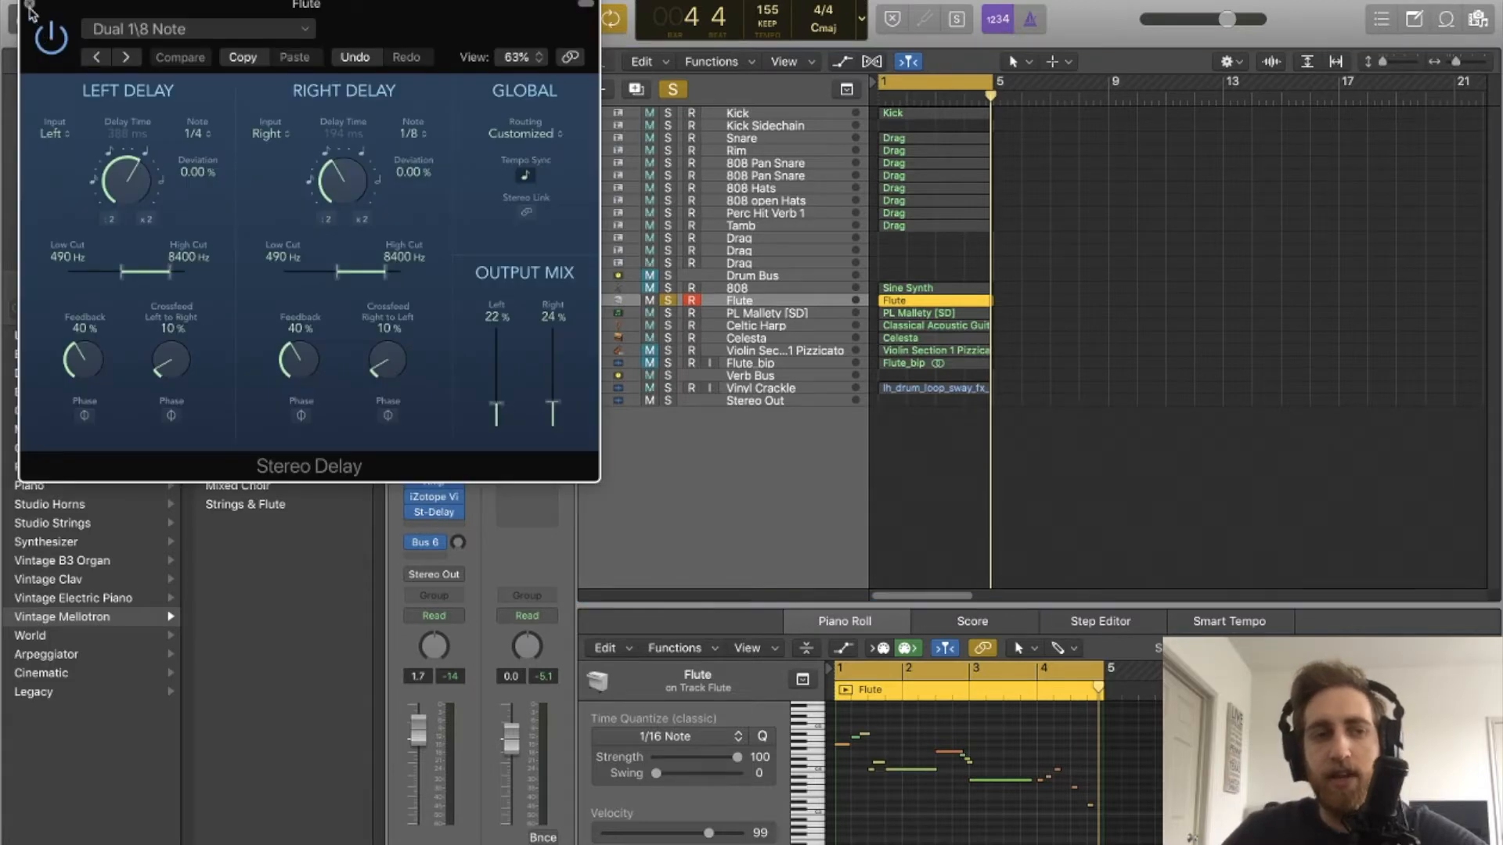
left_click(29, 5)
left_click(666, 302)
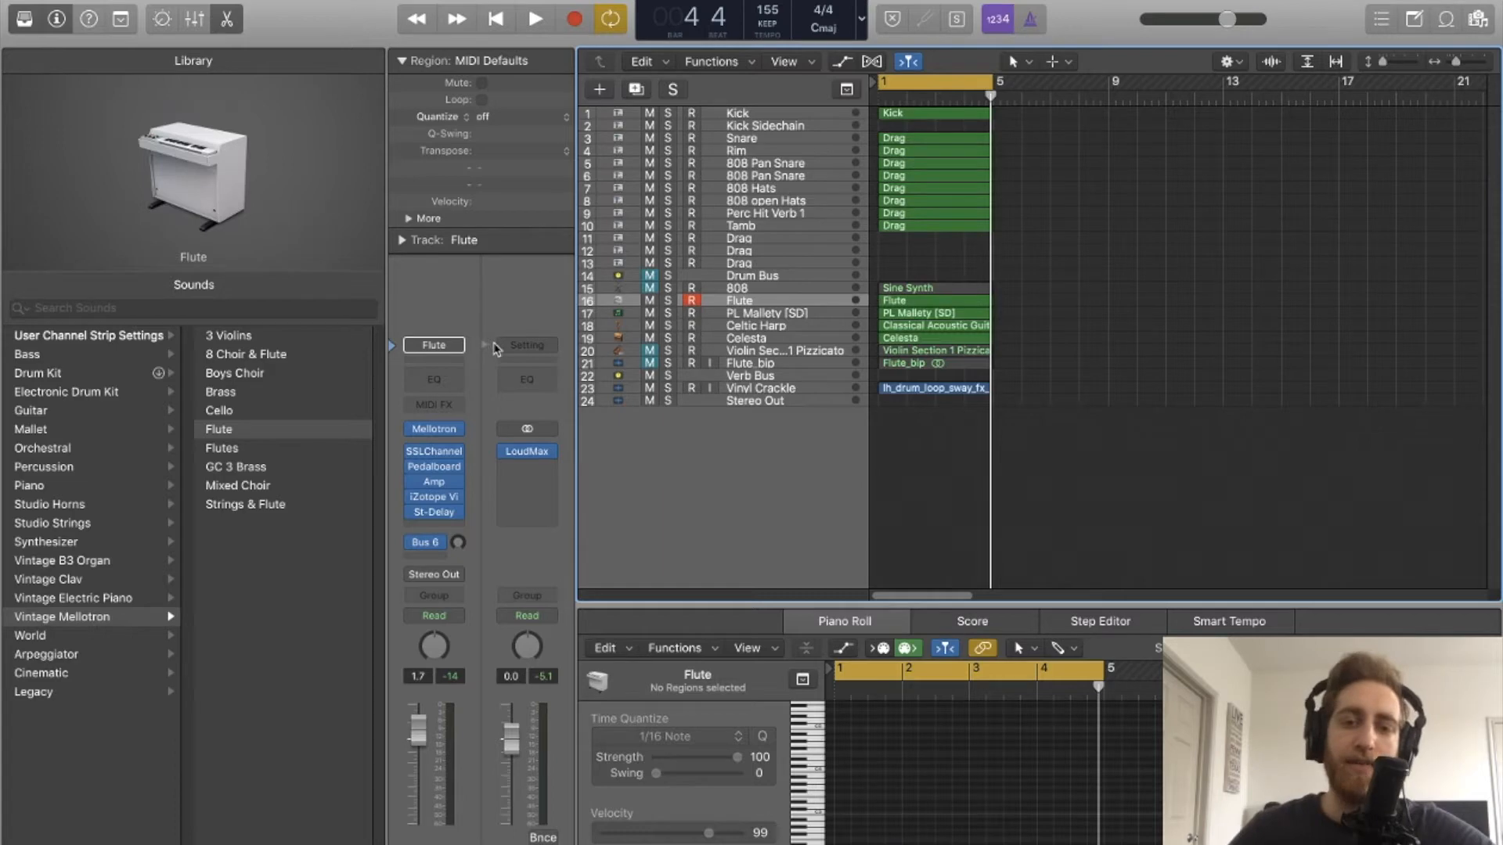
- Duplicate the Flute track, copy its region onto the new track at bar 1, and mute the original Flute track
key("super+d")
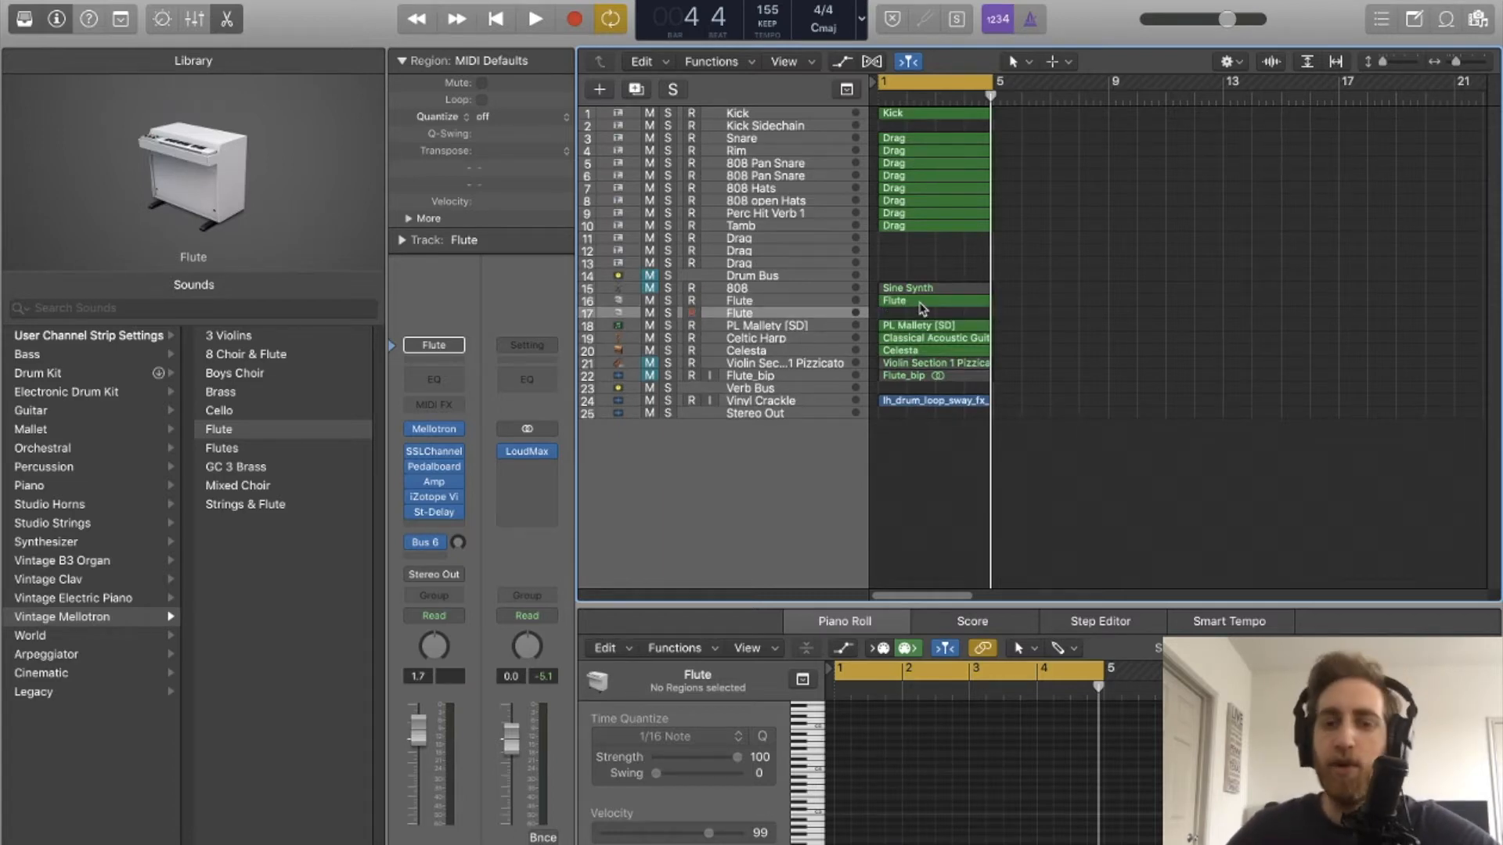
left_click(916, 305)
left_click_drag(904, 101, 859, 101)
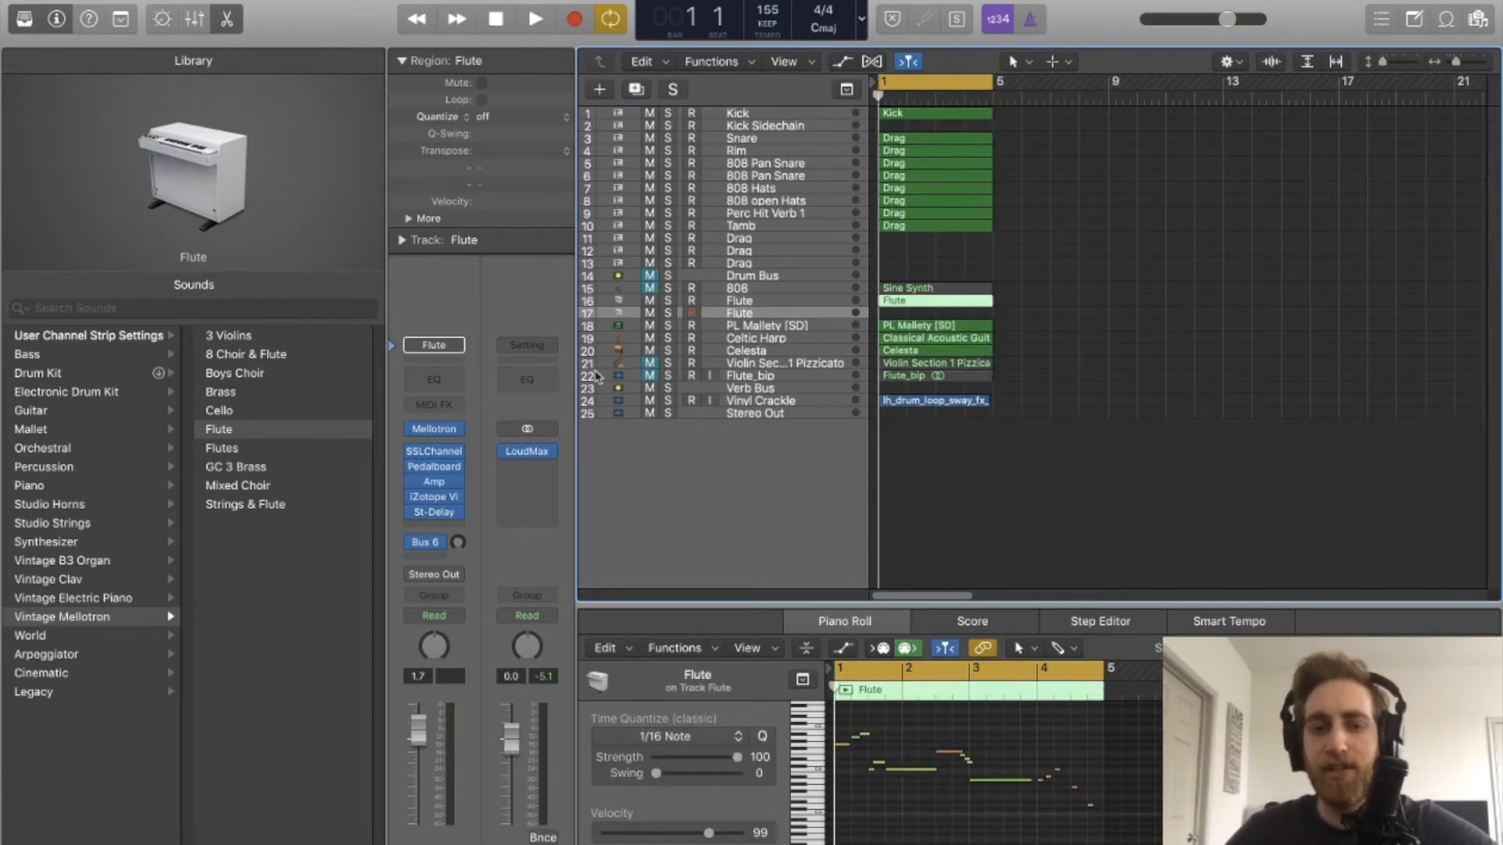
key("super+v")
left_click(650, 301)
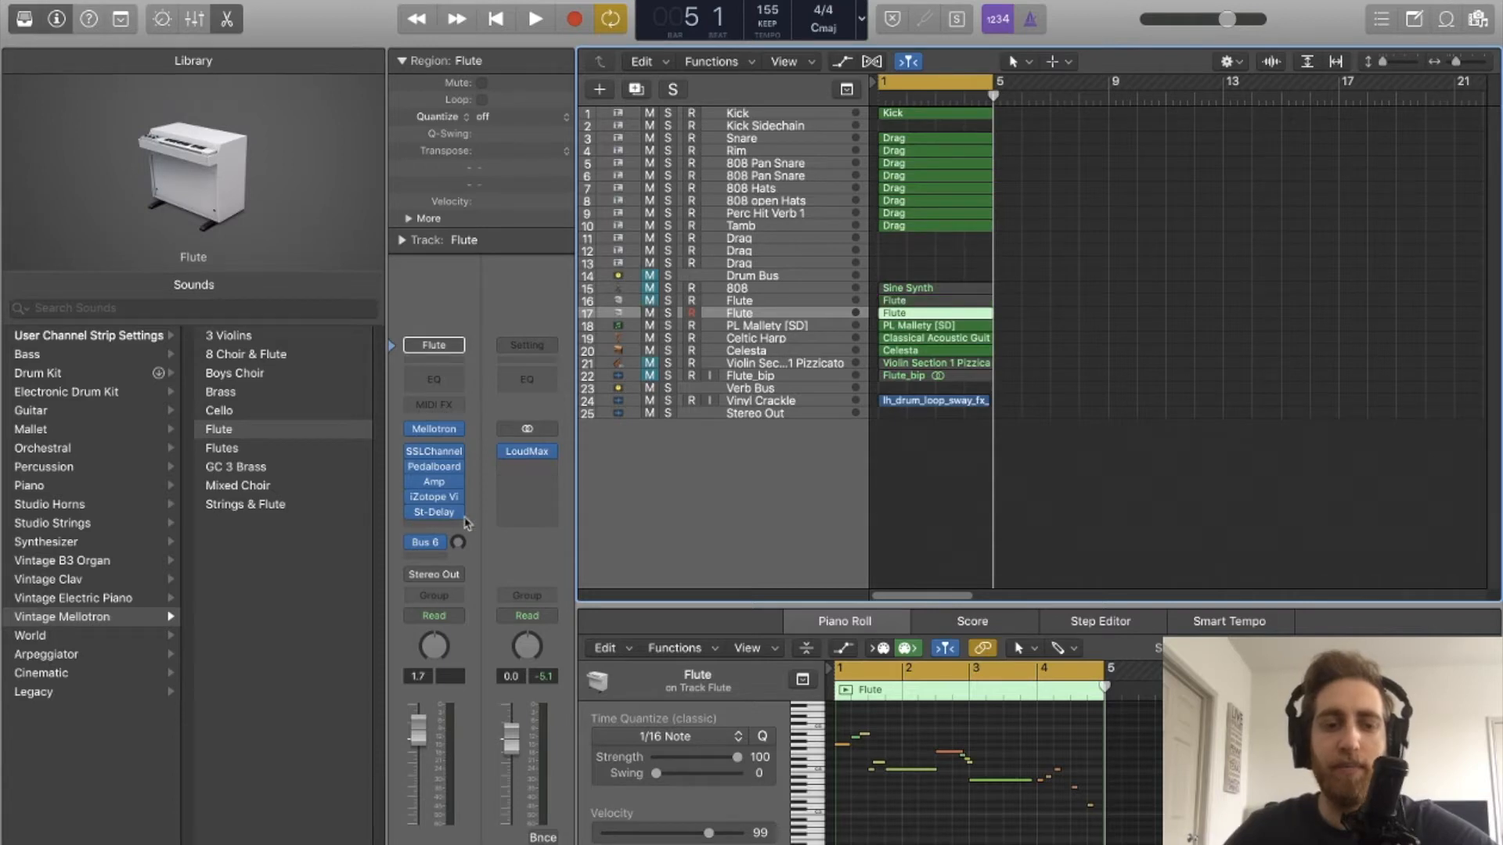
- Bypass Stereo Delay and iZotope Vinyl on the duplicate Flute track, and load the Flutes patch from the Orchestral Woodwinds sounds
left_click(413, 513)
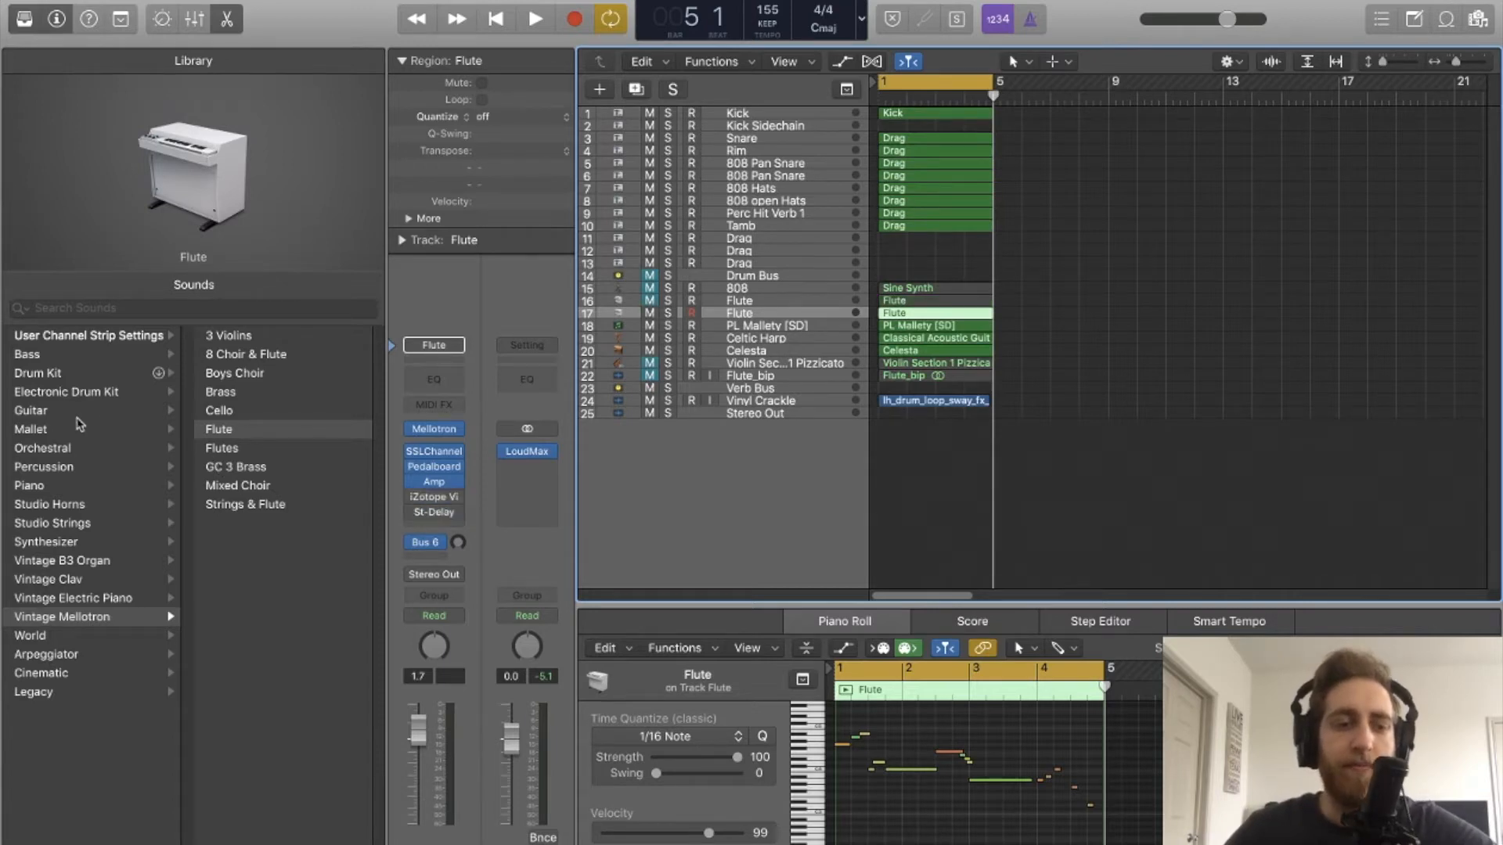
left_click(57, 447)
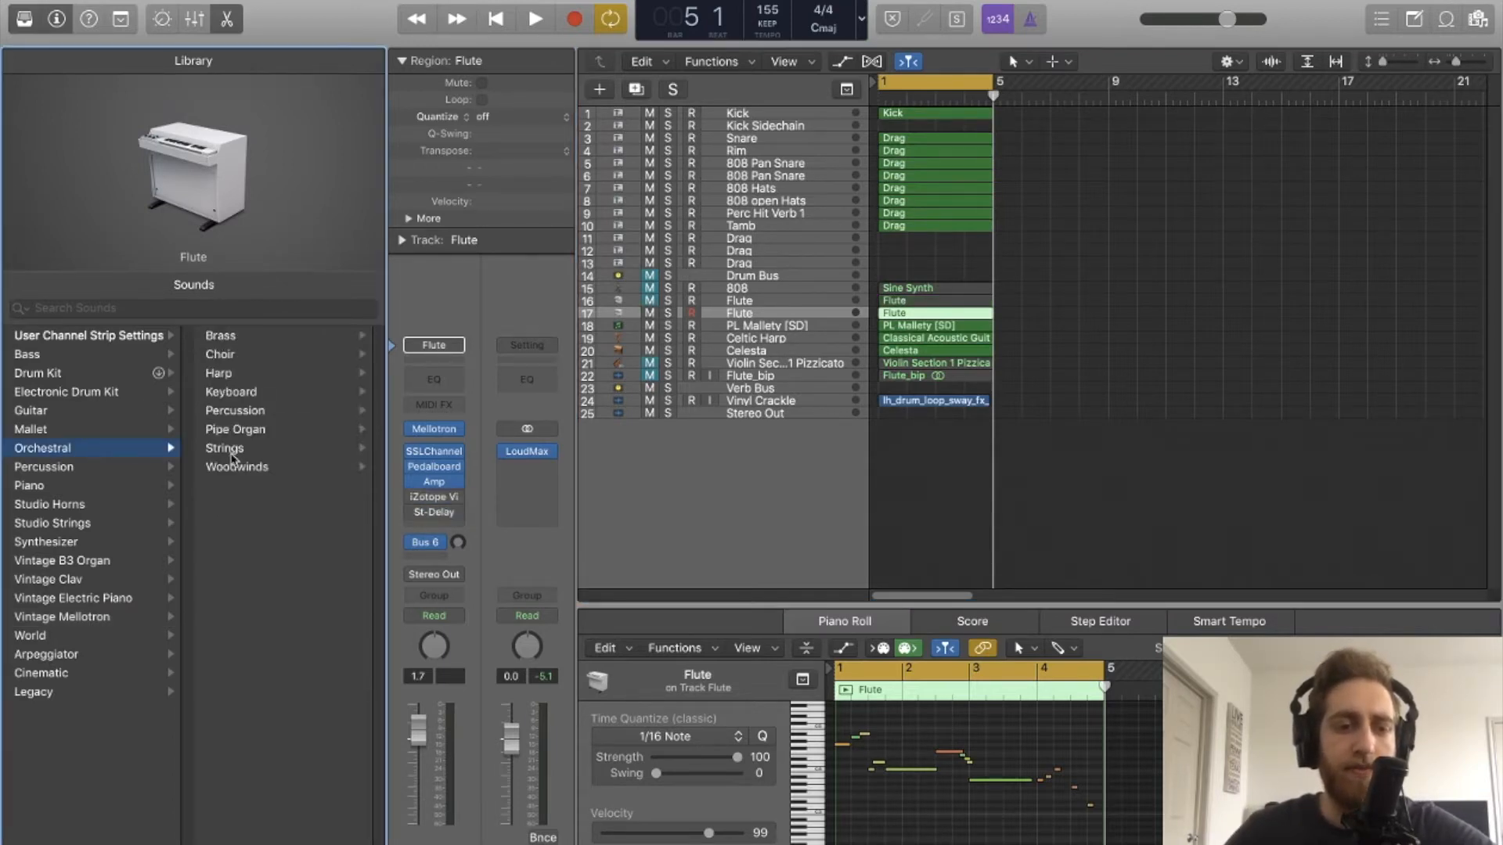
left_click(234, 466)
left_click(243, 430)
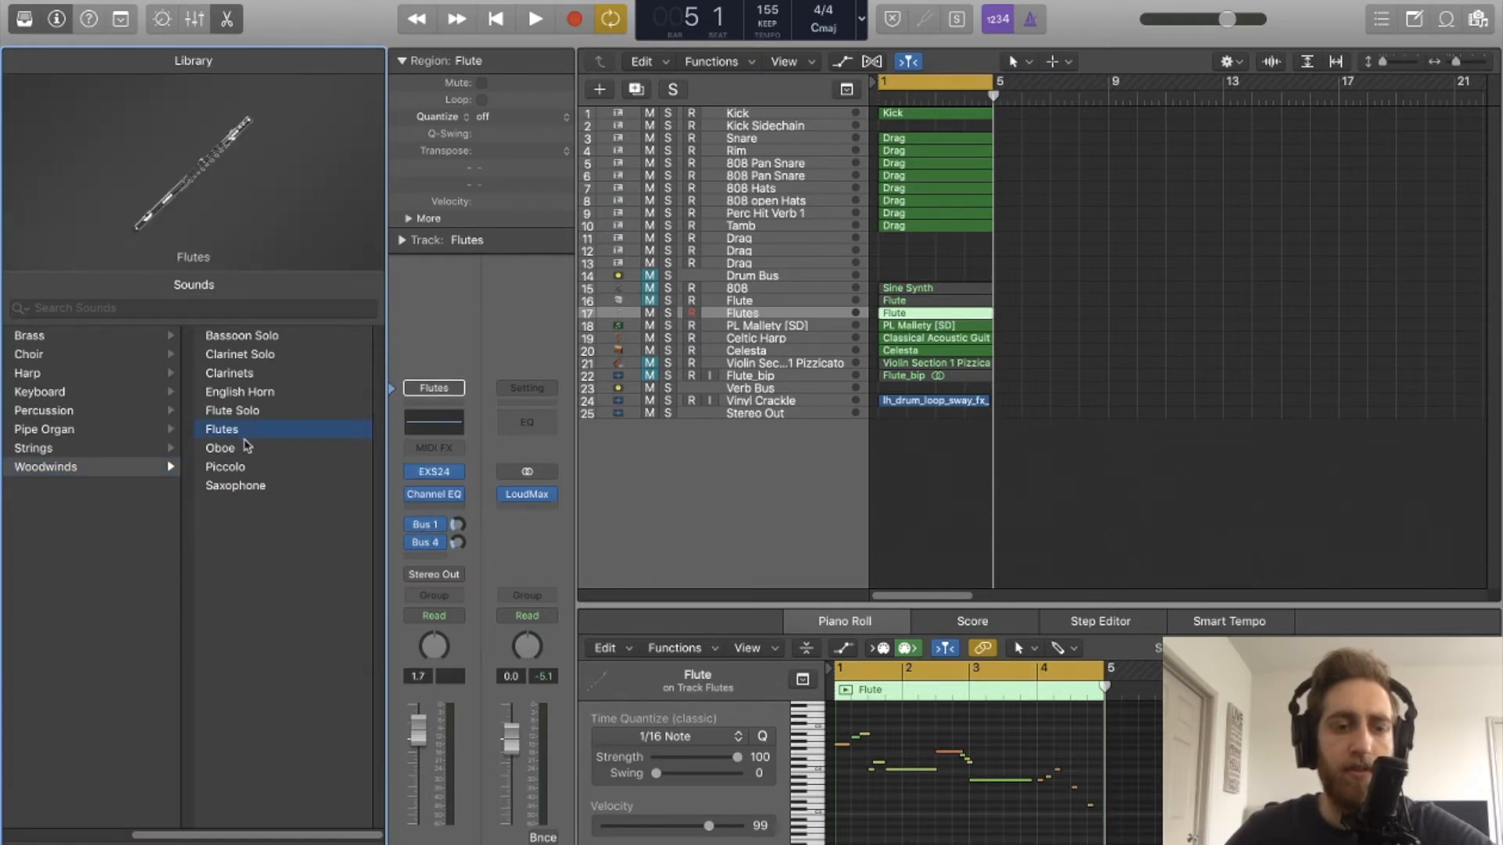
- Play the beat with the Flutes patch, lower the track's volume to -1.0 dB, and stop playback
key("space")
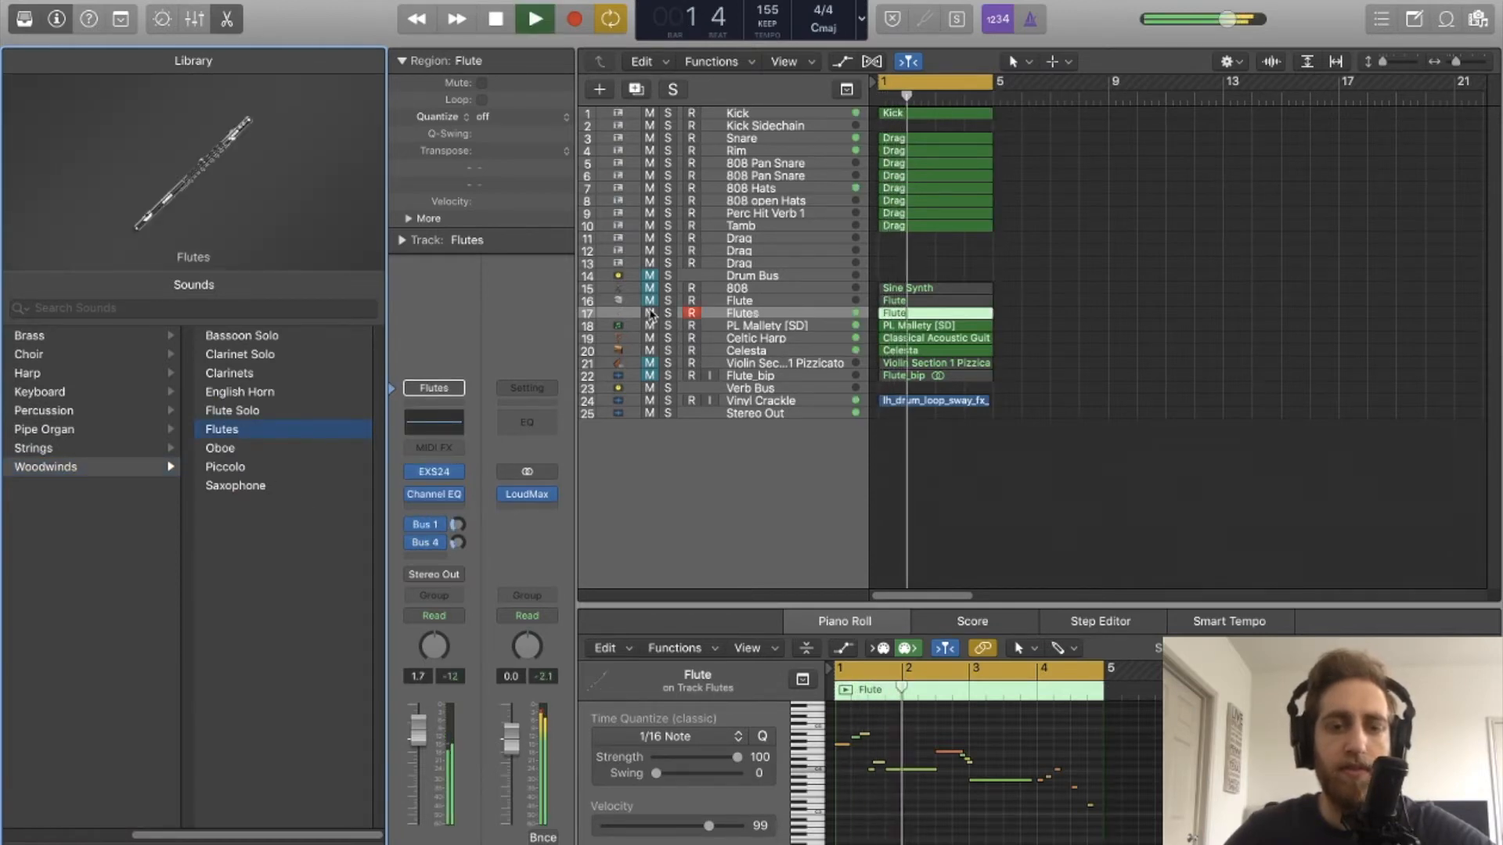
scroll(426, 774, "down", 3)
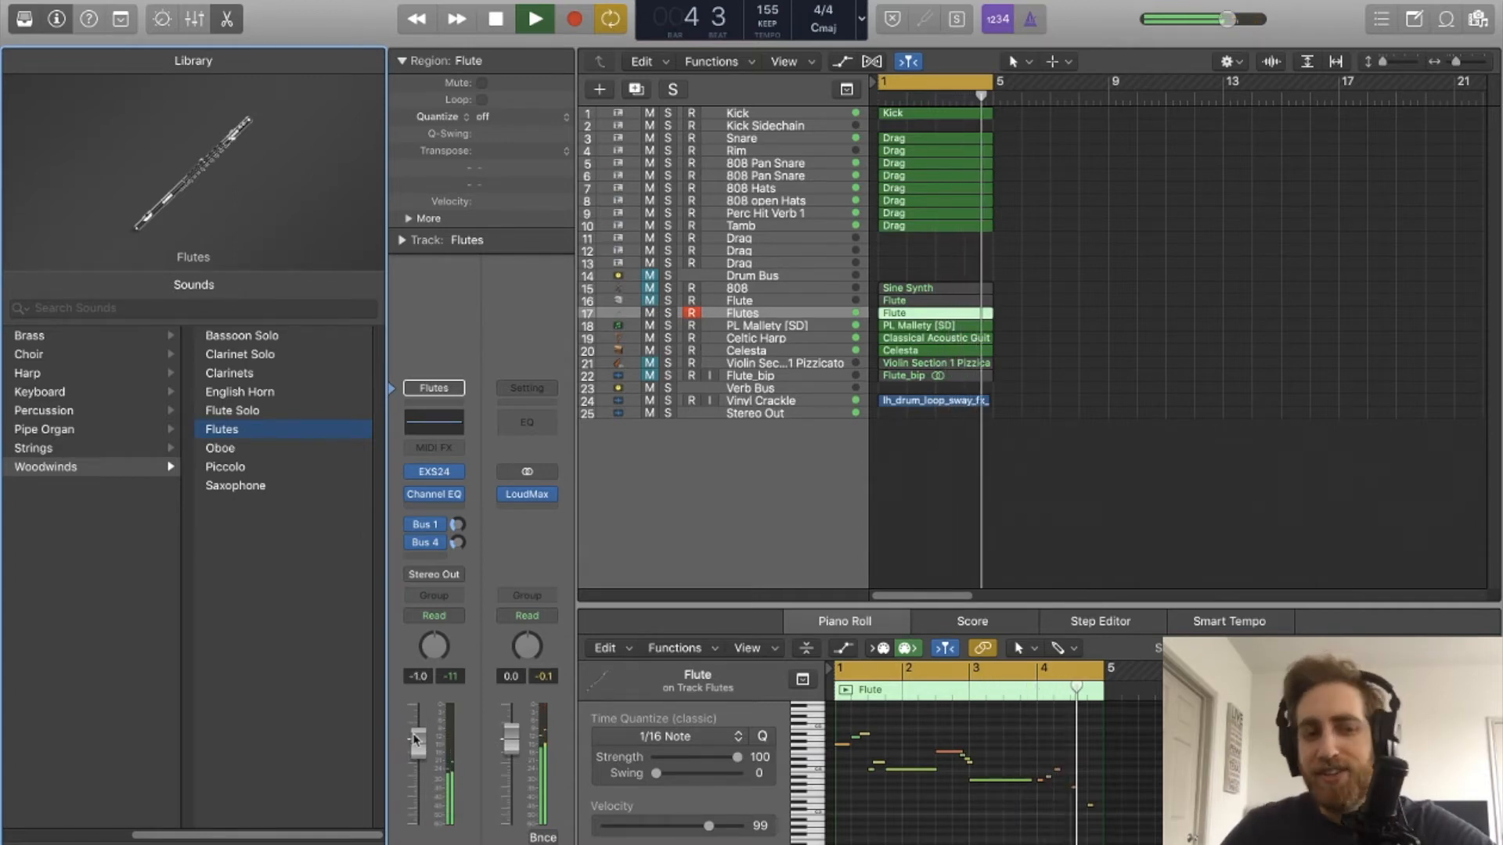
key("space")
- Mute the Flutes track, unmute the original Flute track, and play the beat for comparison before stopping
left_click(648, 313)
left_click(648, 301)
key("space")
left_click(1051, 305)
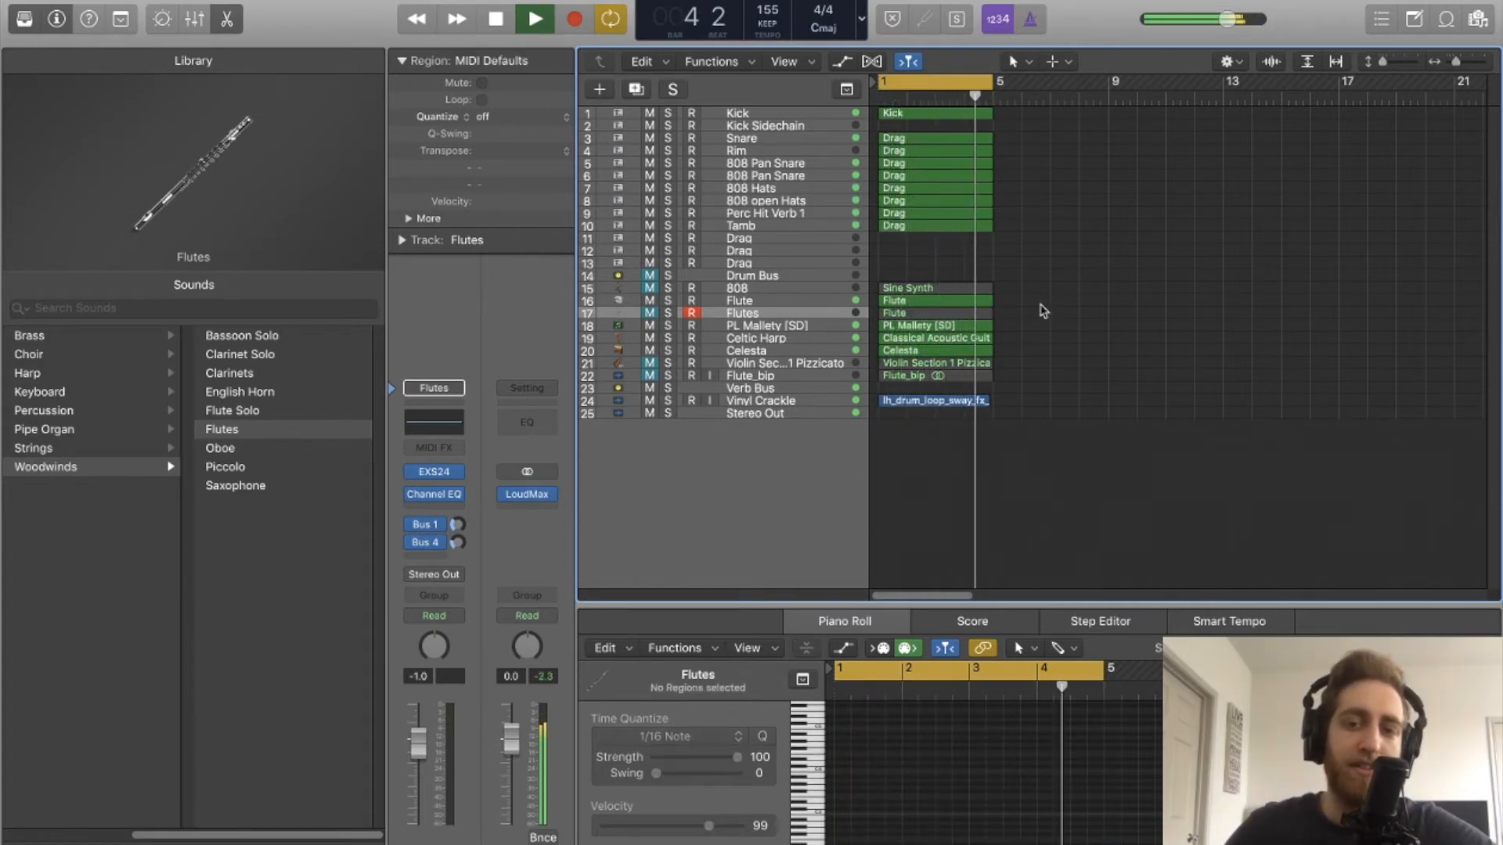
key("space")
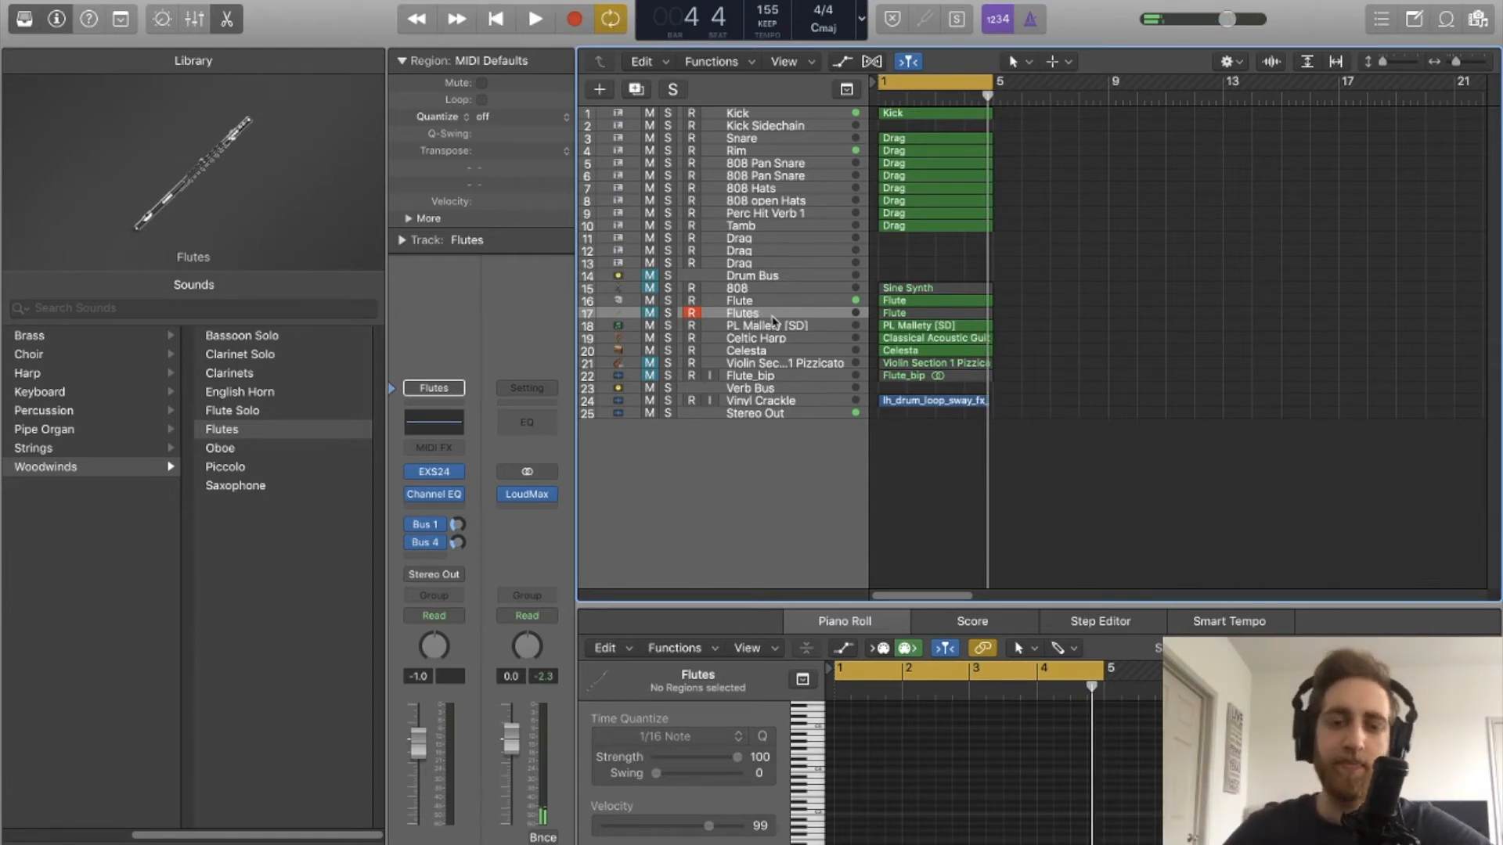
- Select the Vinyl Crackle track, play the beat briefly, and return the playhead to bar 1
left_click(779, 403)
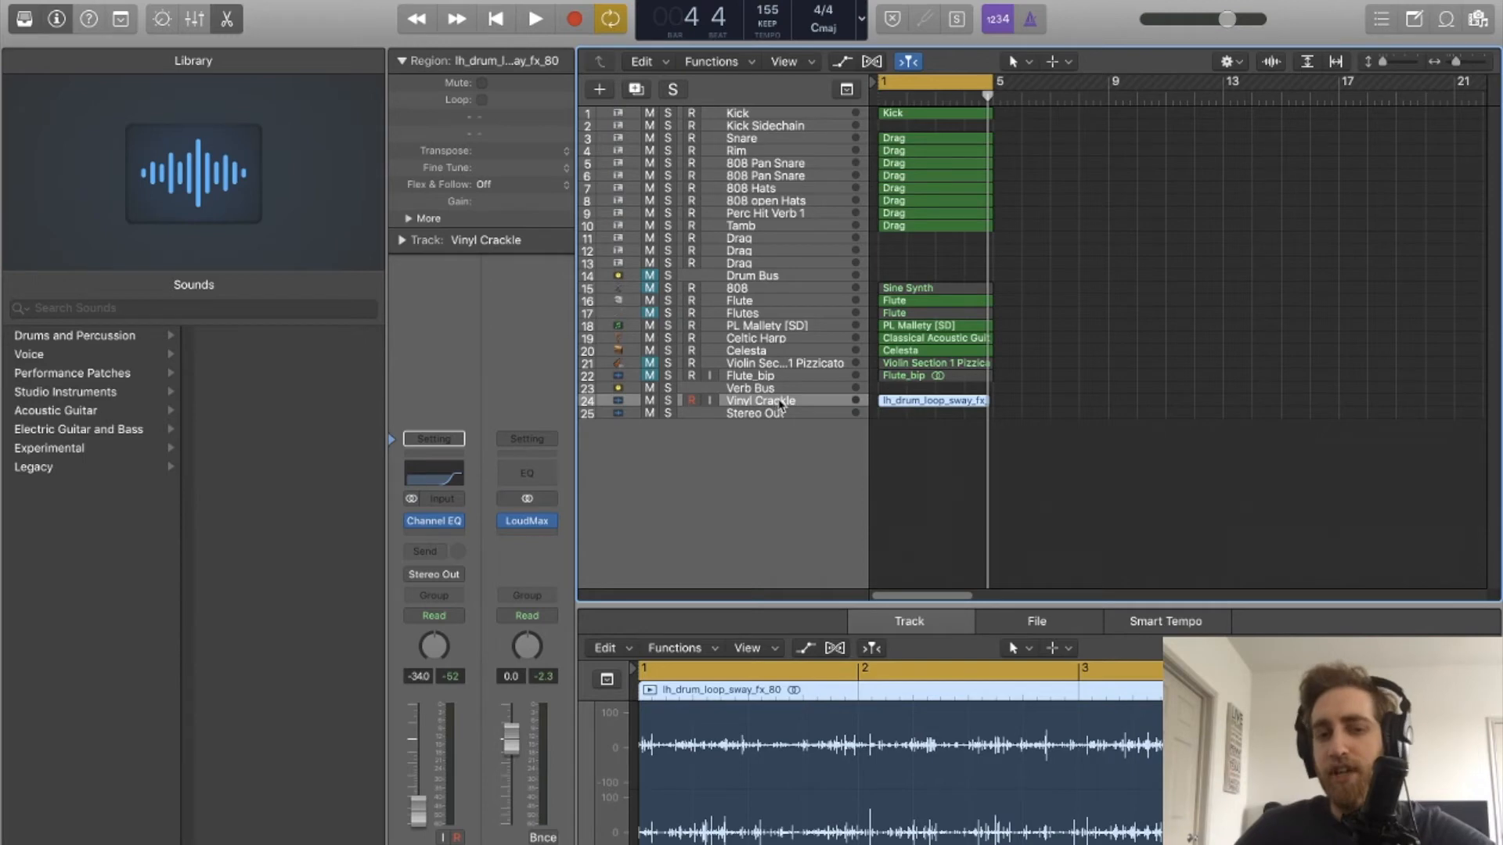
key("space")
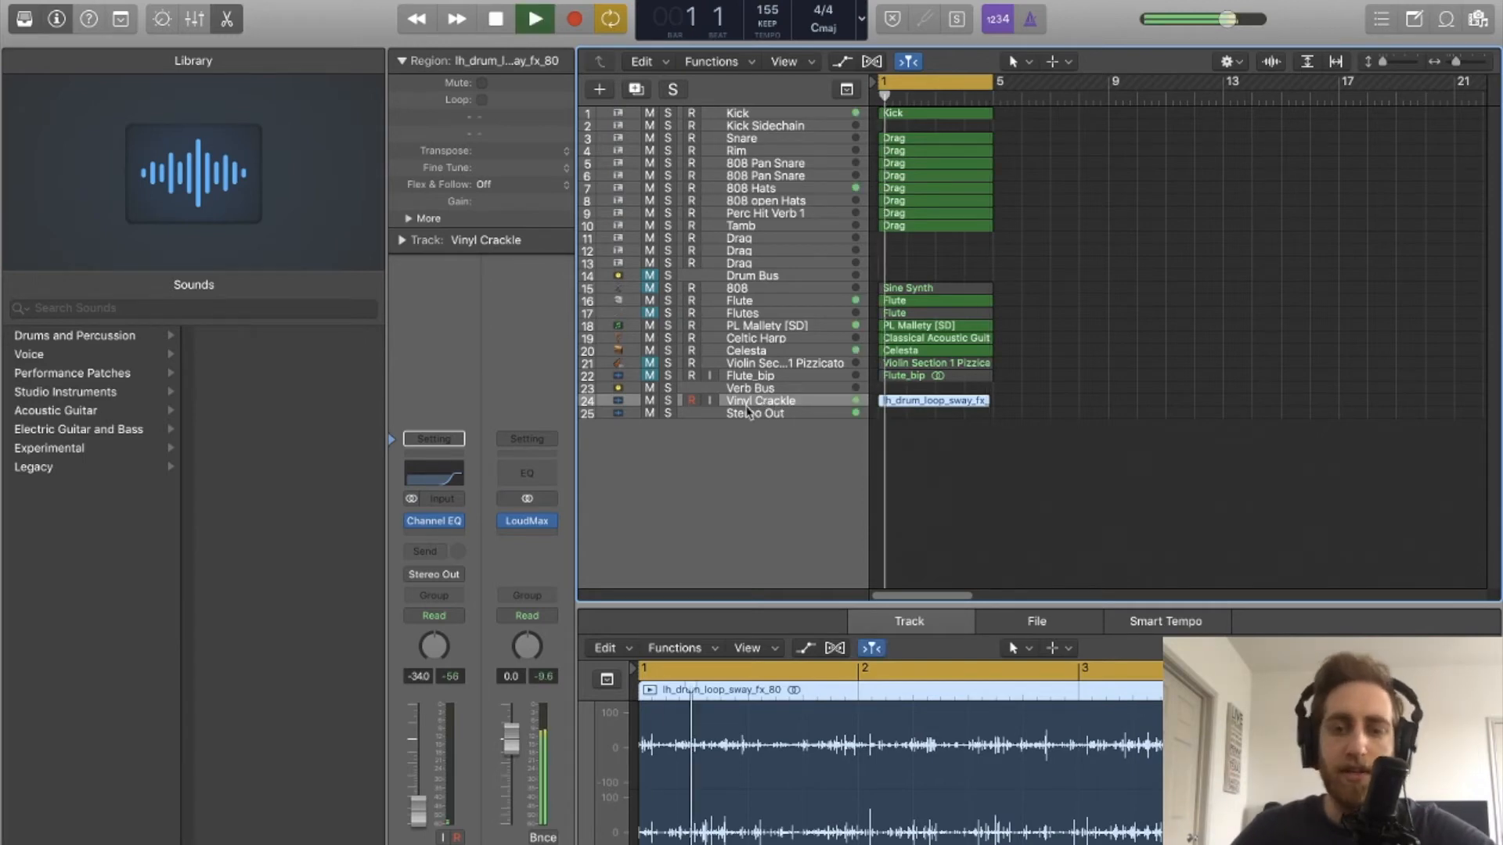
key("space")
left_click_drag(903, 98, 873, 101)
left_click(1033, 163)
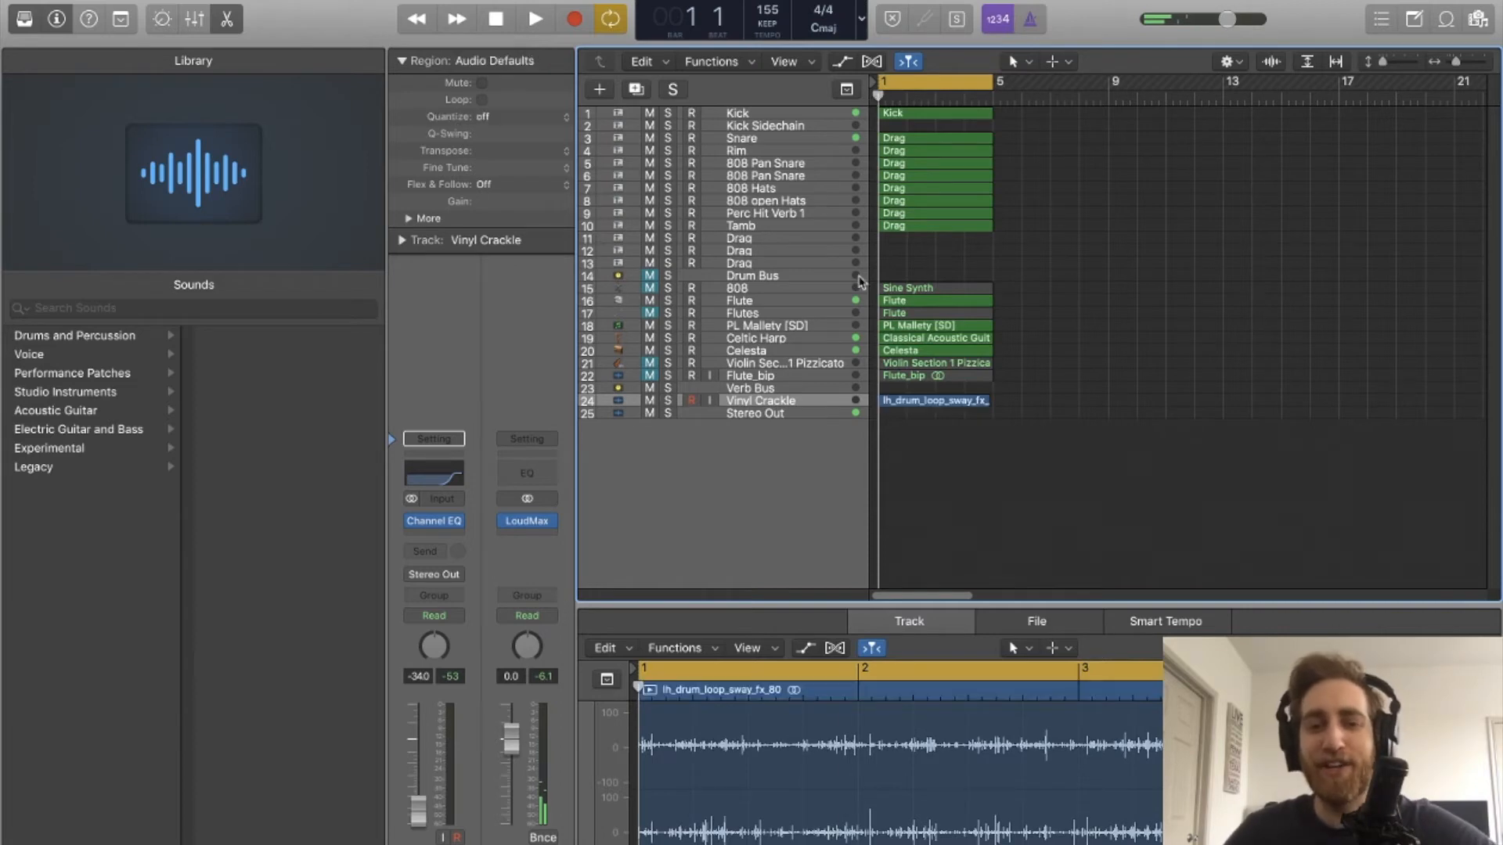
- Play the beat with the 808 and Drum Bus tracks unmuted, and close the audio editor
left_click(653, 290)
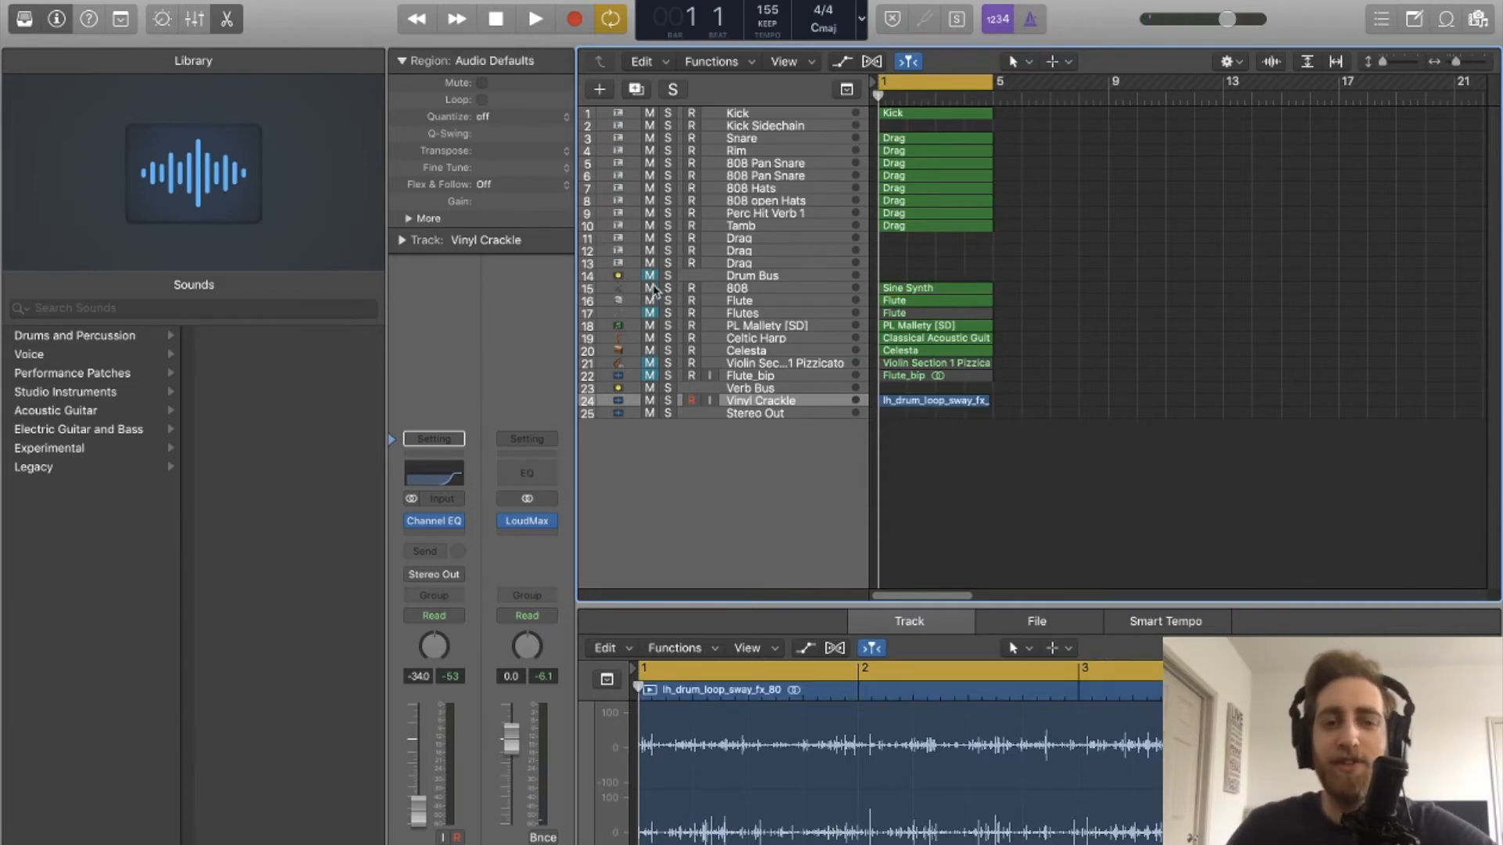
key("space")
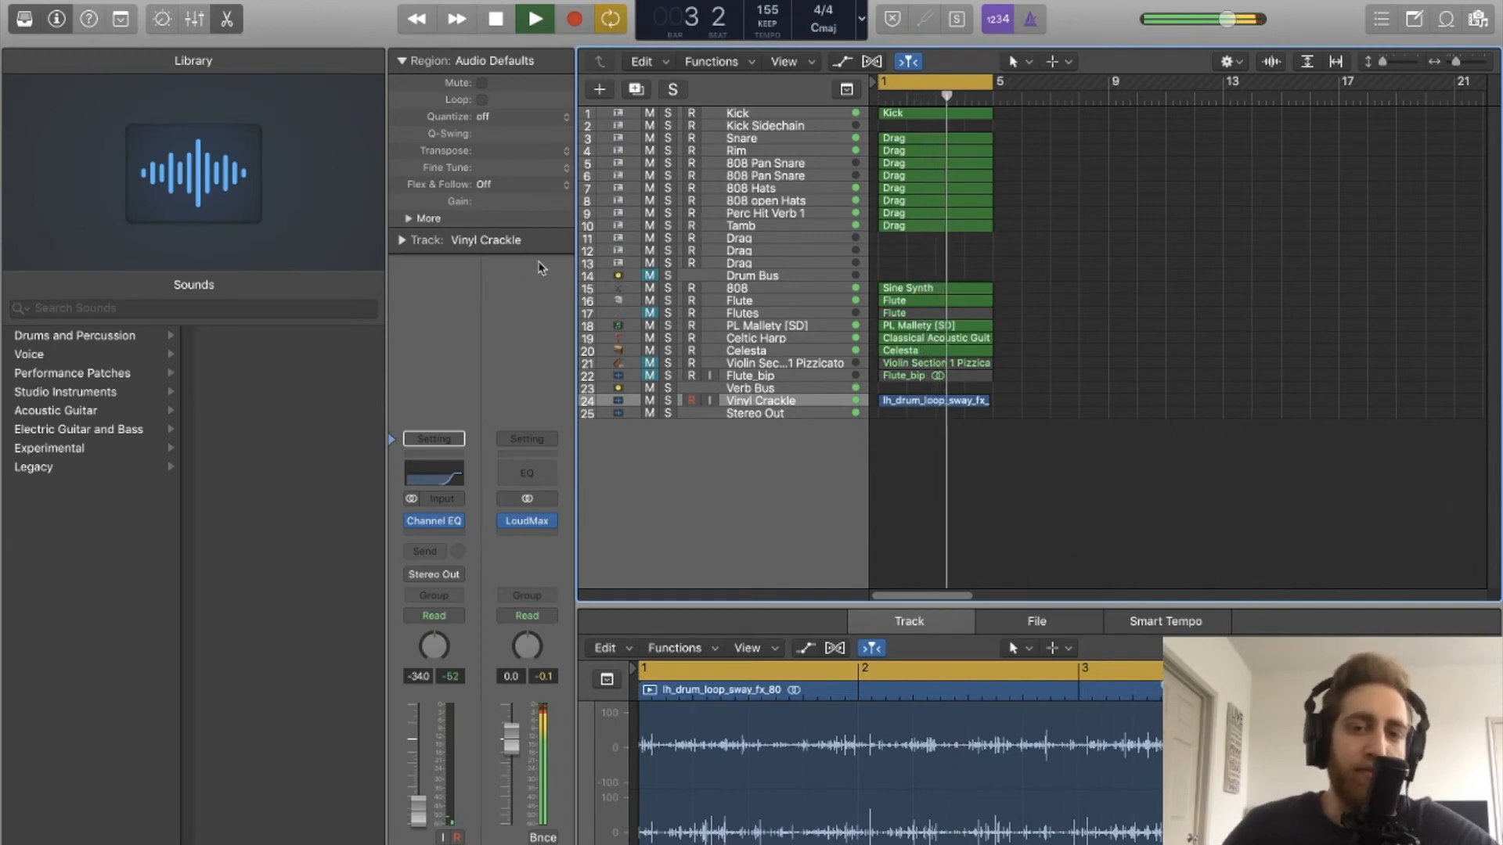
left_click(653, 277)
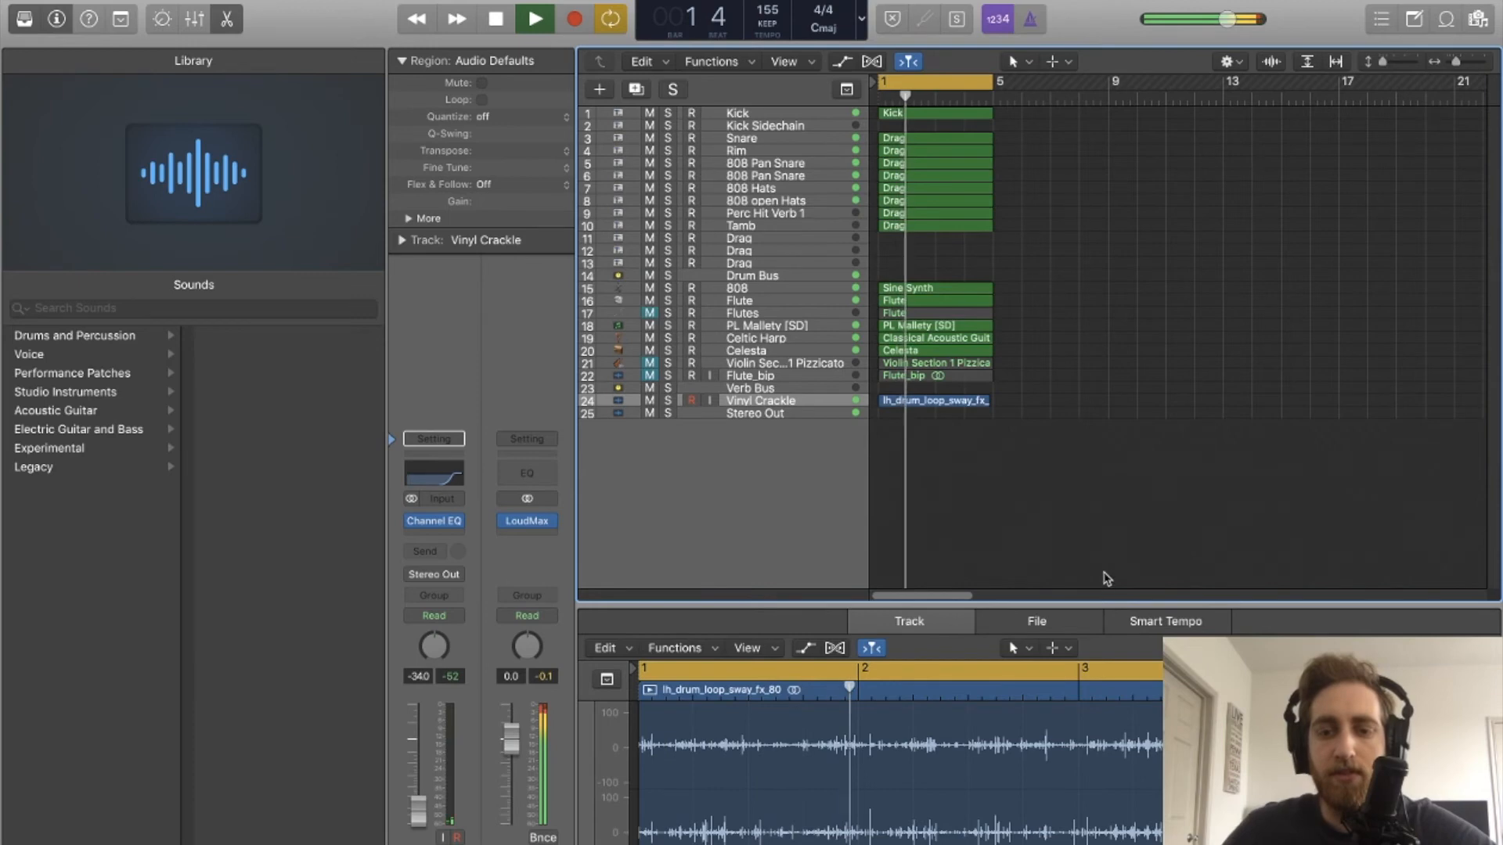
key("e")
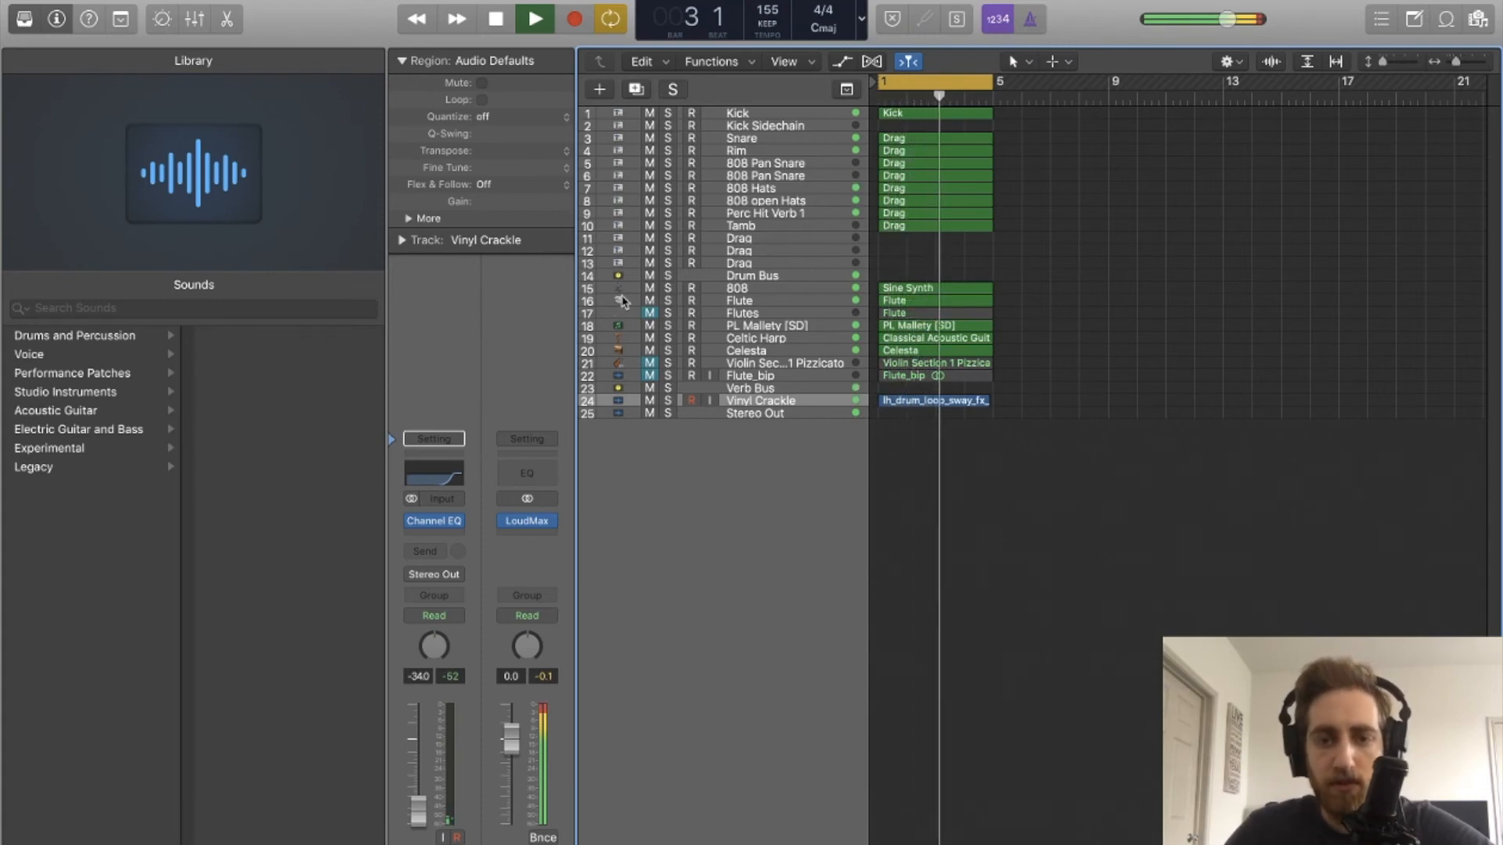
- Mute the Drum Bus and 808 tracks, keeping Flute unmuted, and stop playback with the playhead at bar 1
left_click(649, 276)
key("space")
left_click(650, 301)
left_click(650, 288)
left_click(650, 300)
left_click_drag(1031, 403, 894, 312)
left_click_drag(1051, 362, 1174, 369)
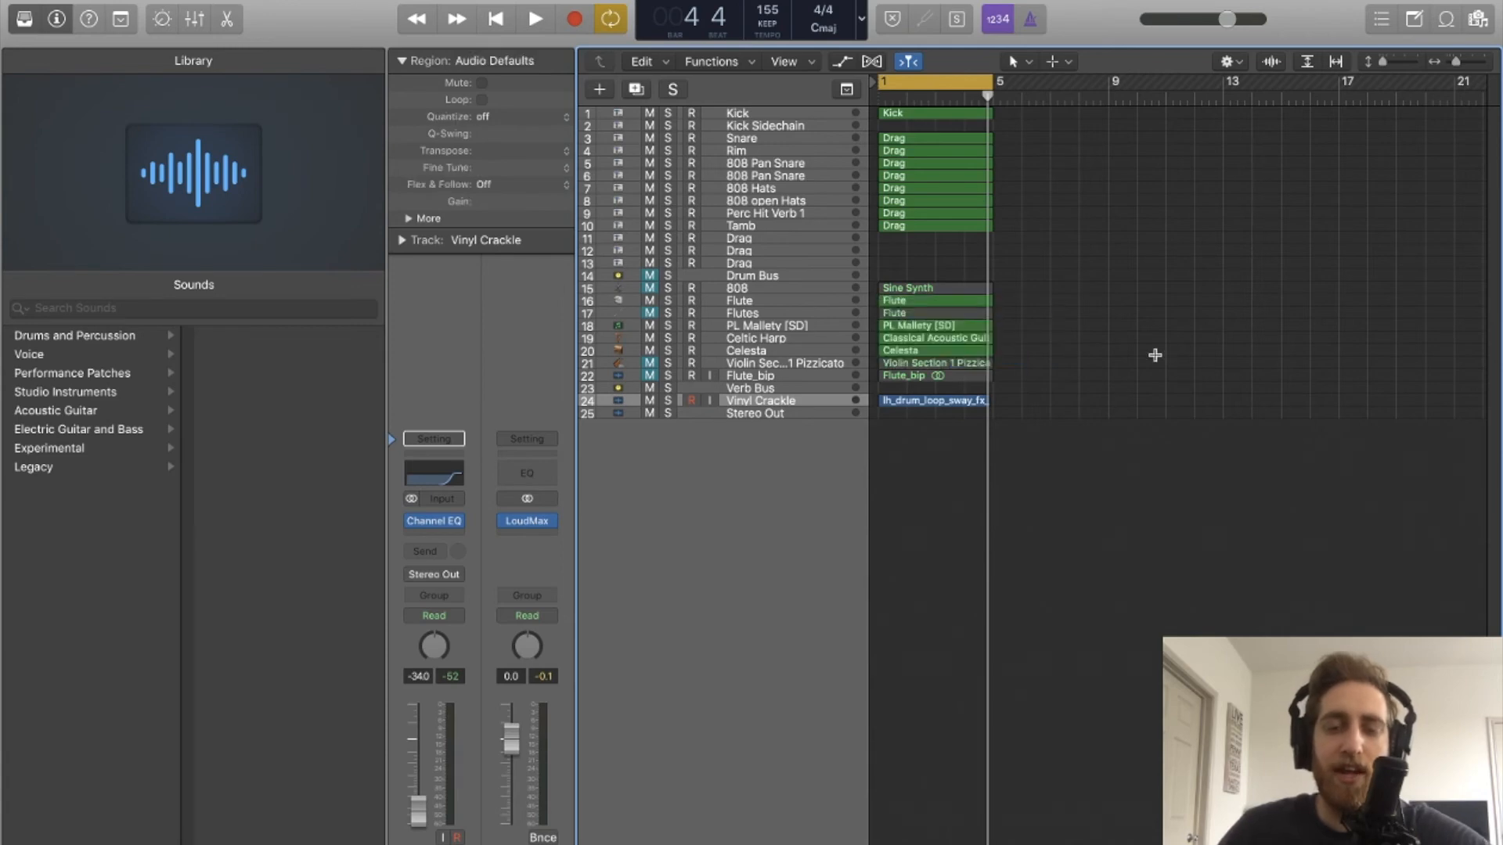
key("space")
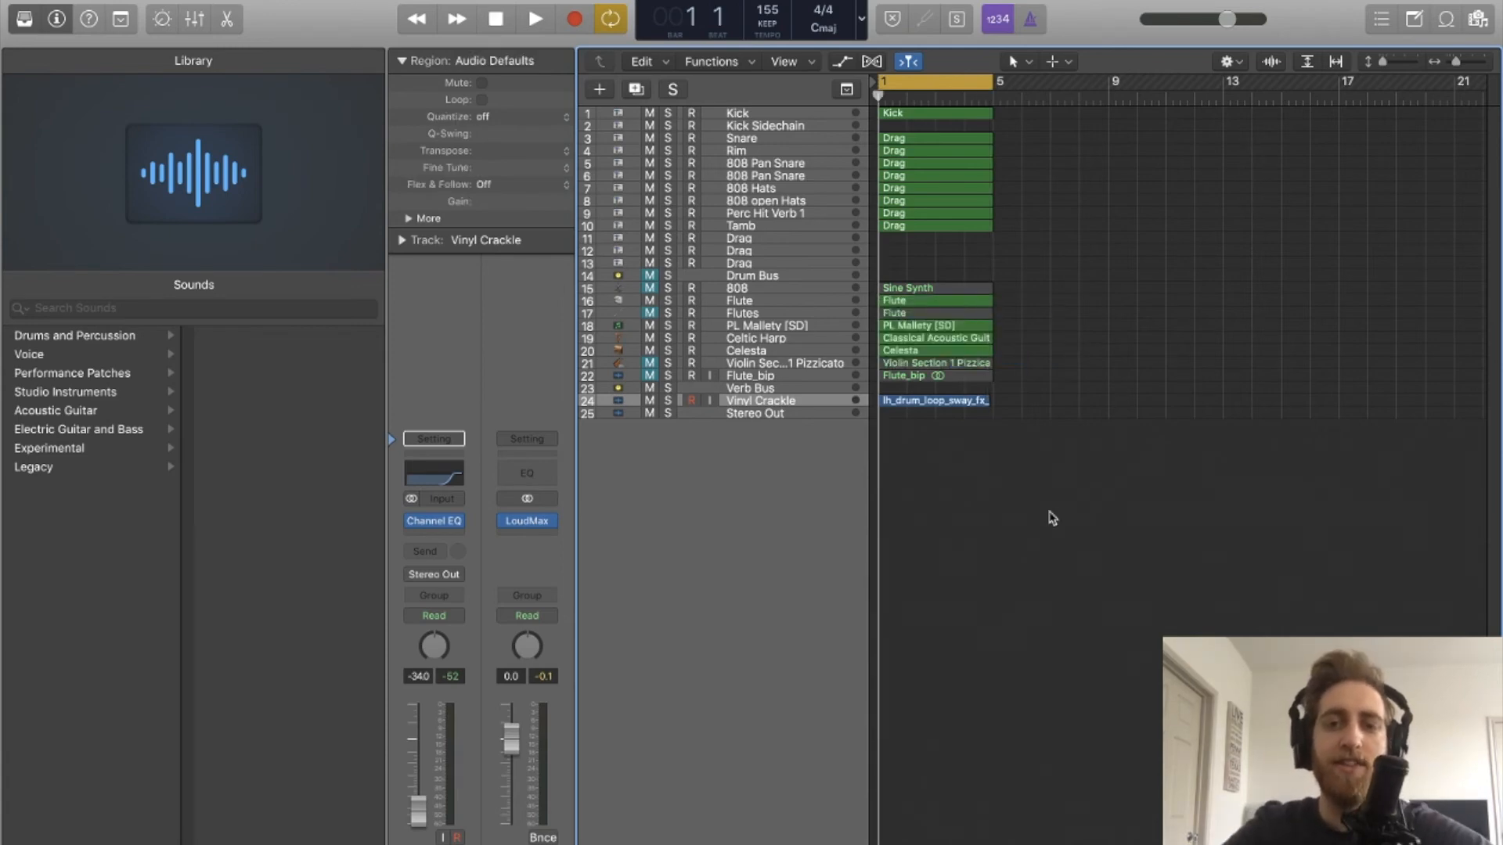